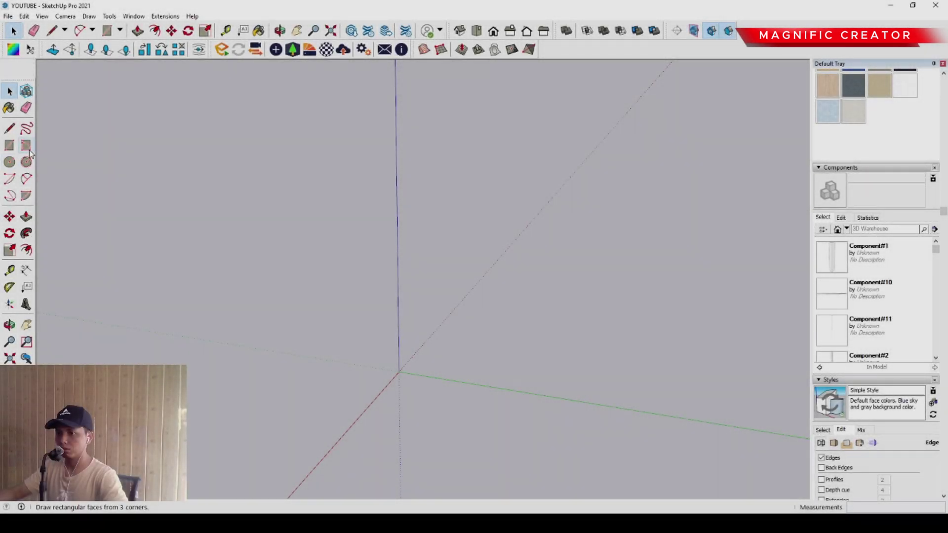
left_click(26, 145)
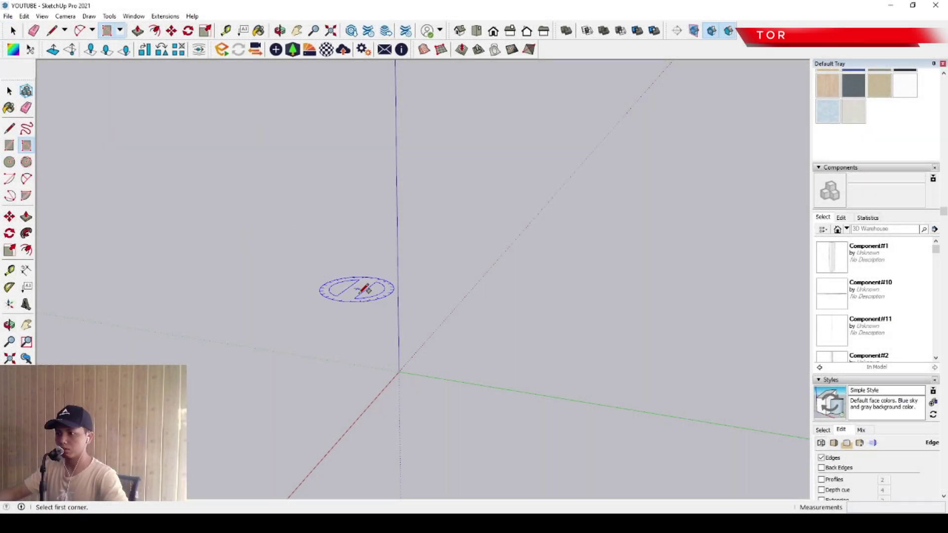
left_click(399, 371)
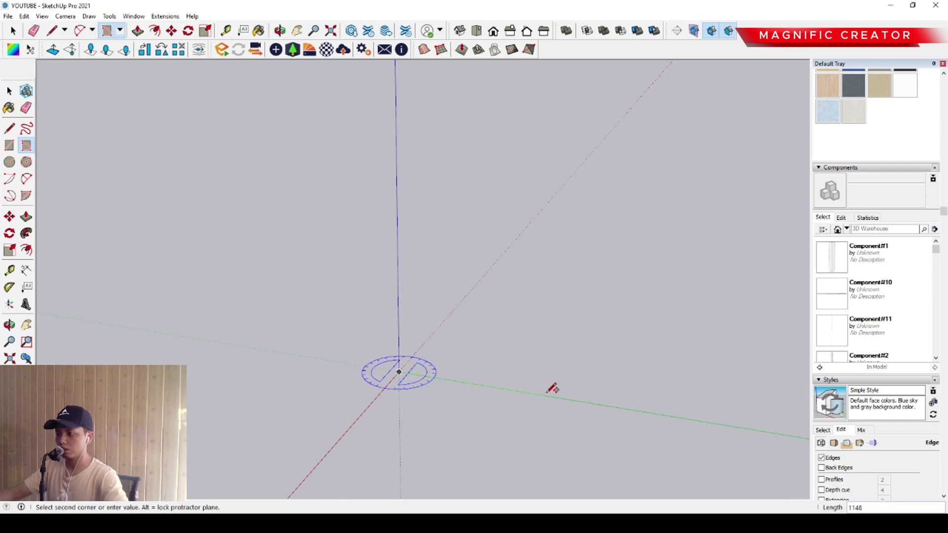
key("space")
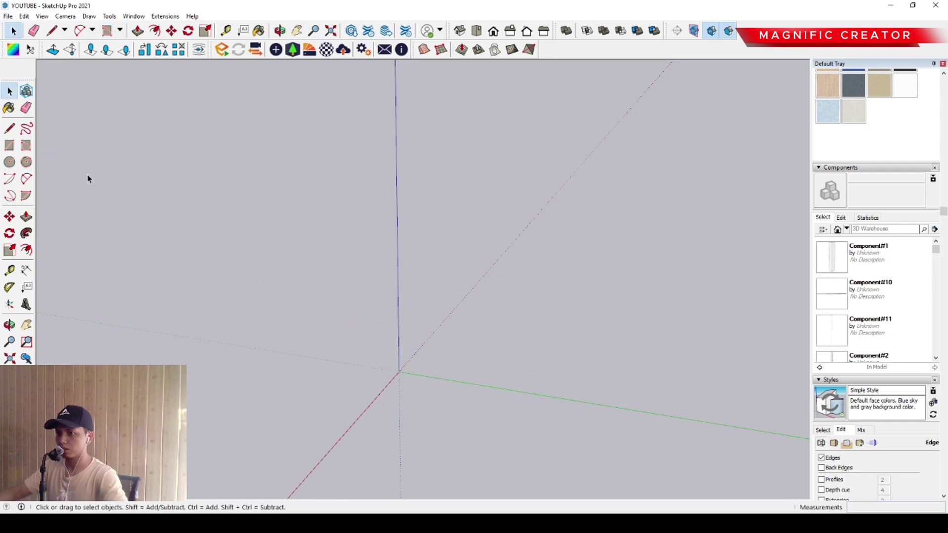
Draw a long, narrow rotated rectangle flat on the ground, starting at the origin and running along the green axis
left_click(26, 145)
left_click(399, 371)
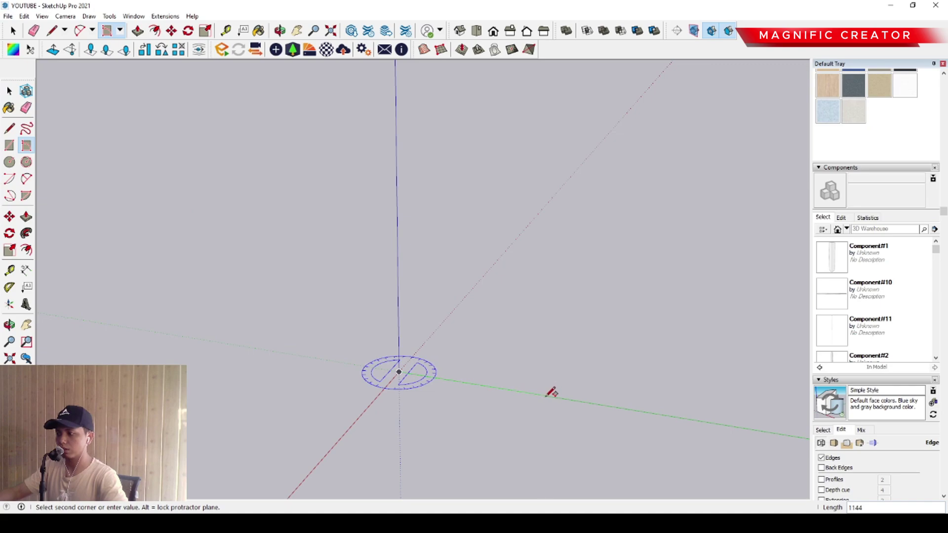
left_click(710, 418)
middle_click_drag(718, 385, 464, 305)
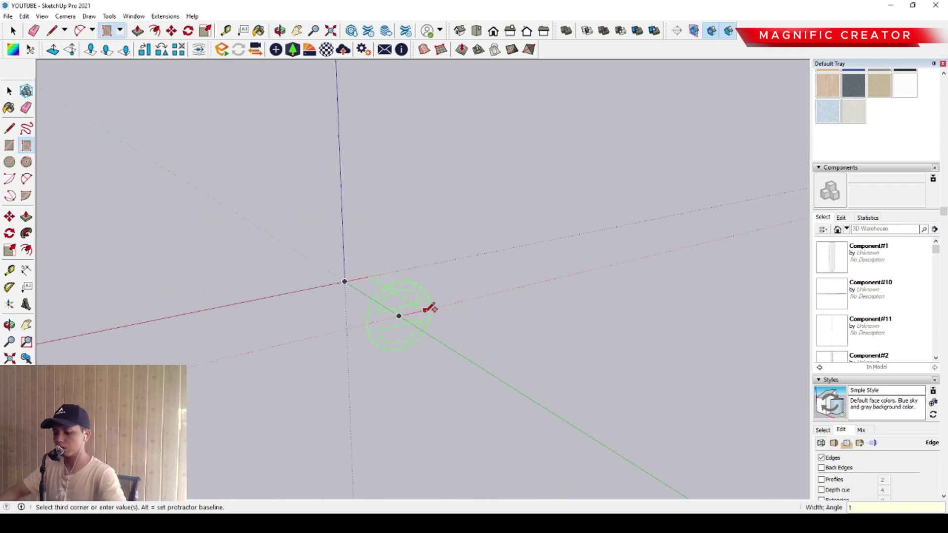
key("Return")
key("space")
Push/Pull the narrow ground rectangle upward into a tall wall
scroll(413, 312, "up", 5)
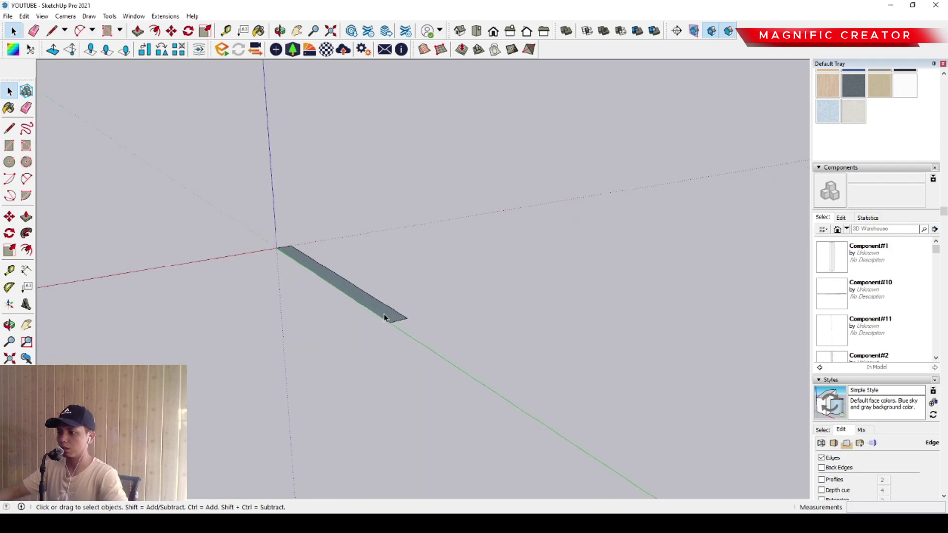
left_click(382, 310)
key("p")
left_click(381, 311)
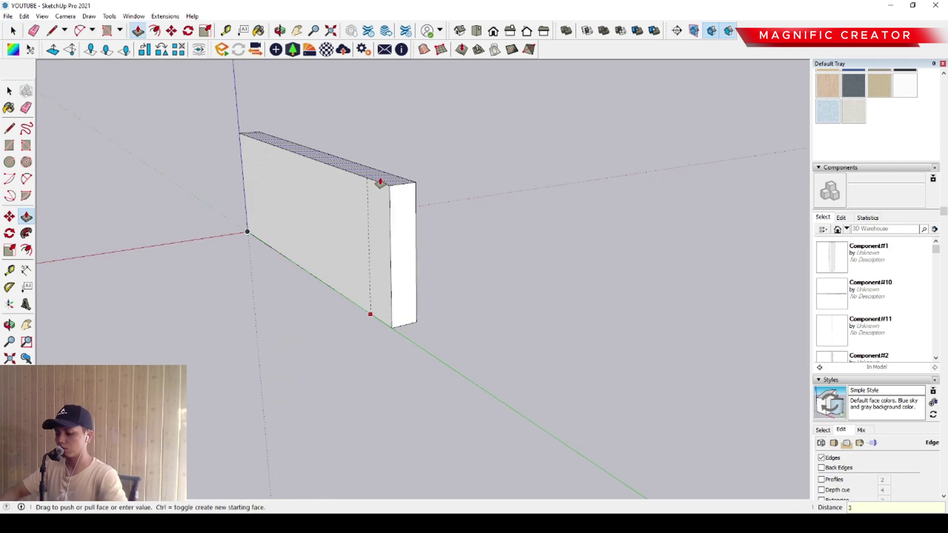
key("Return")
middle_click_drag(379, 184, 438, 296)
key("space")
Select all of the wall's connected geometry and make it a group
scroll(392, 303, "up", 3)
triple_click(395, 253)
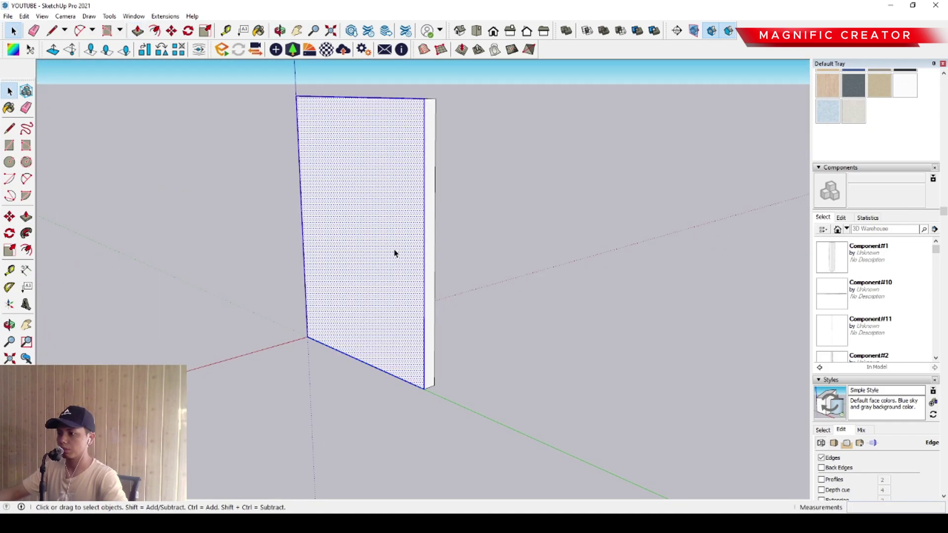
key("ctrl+g")
Draw a floor rectangle on the ground from the wall's outer bottom corner to a point on the red axis
middle_click_drag(422, 336, 432, 257, "shift")
middle_click_drag(433, 257, 412, 291)
left_click_drag(269, 248, 216, 311)
left_click(9, 145)
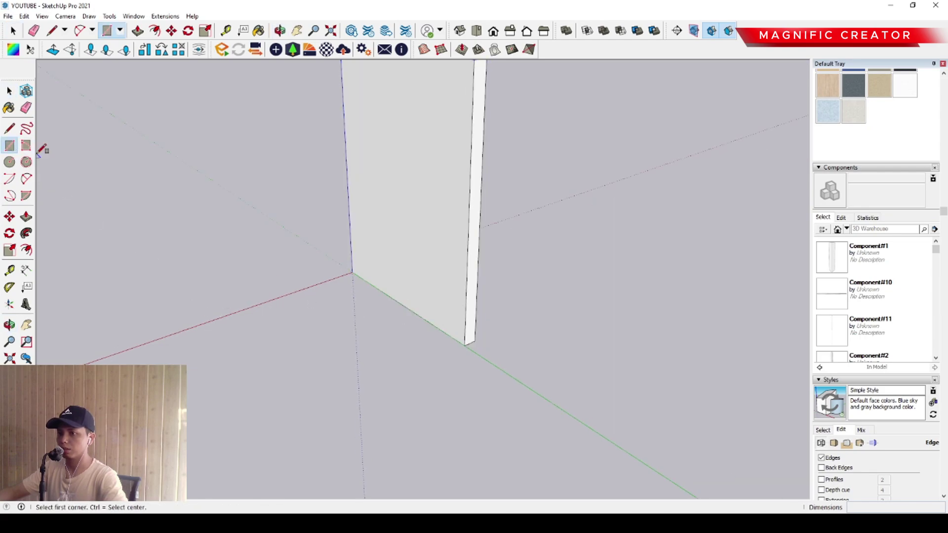
left_click(464, 346)
left_click(136, 347)
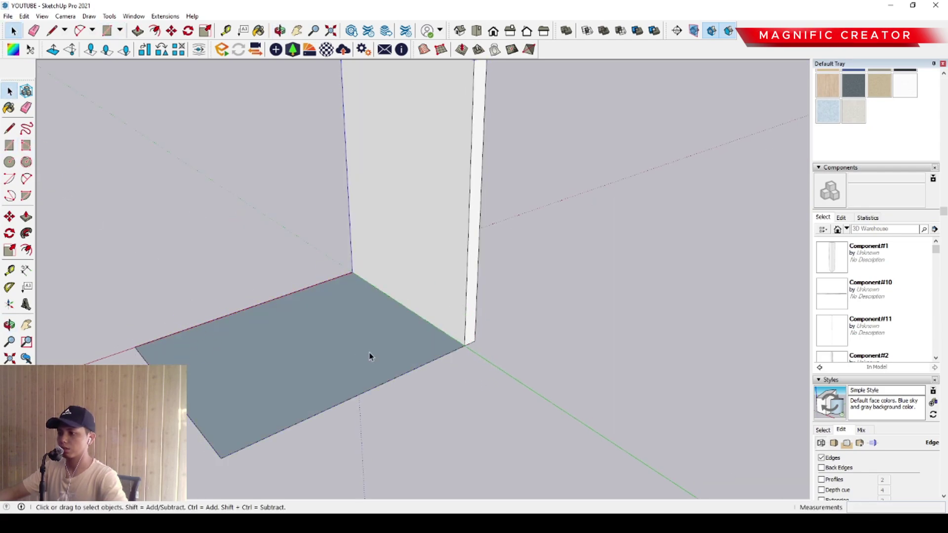
Push the floor rectangle downward into a thin slab and group the slab
key("p")
left_click_drag(402, 339, 408, 351)
key("space")
triple_click(398, 337)
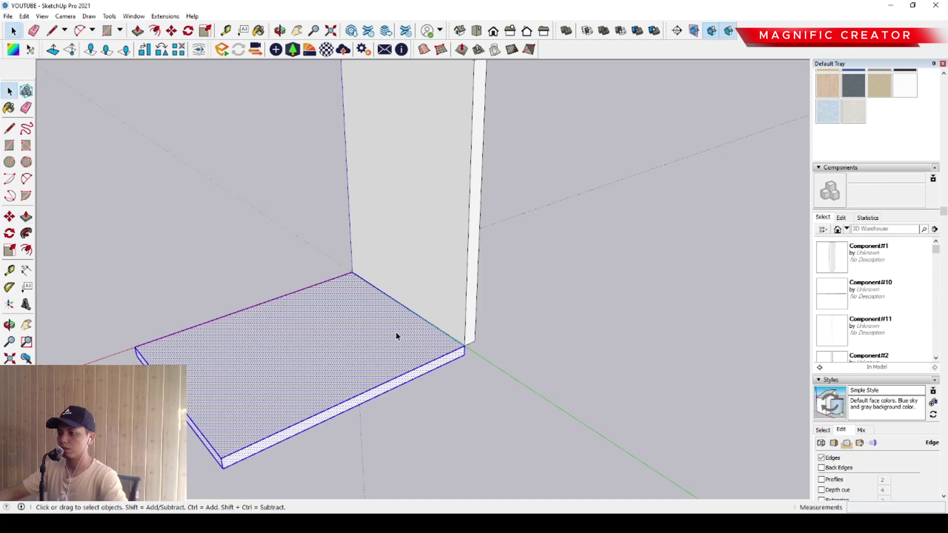
scroll(385, 377, "down", 2)
Open the floor slab group and extend its wall-side face beneath the wall, flush with the wall's back face
middle_click_drag(321, 359, 197, 321)
triple_click(381, 290)
left_click(423, 364)
key("p")
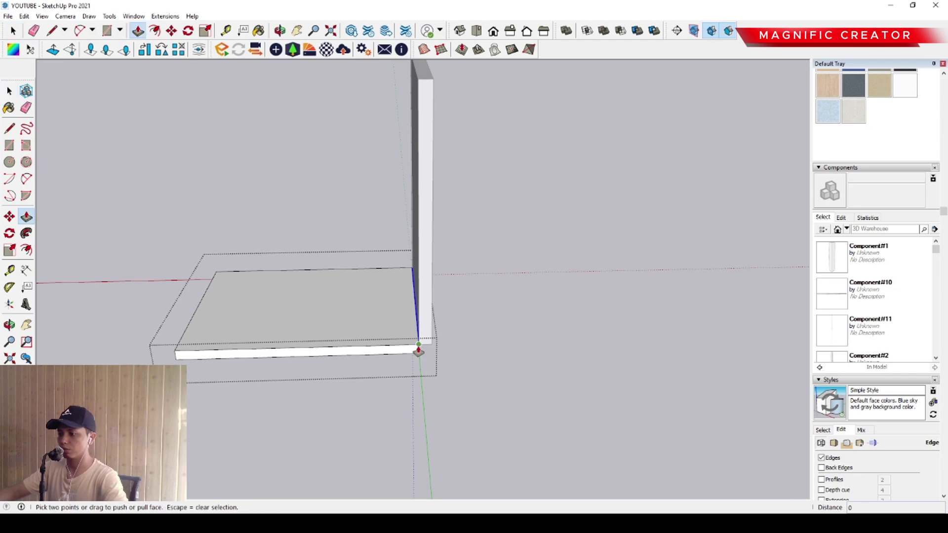
left_click(418, 350)
left_click(432, 330)
key("space")
scroll(431, 330, "down", 1)
left_click(532, 306)
Draw an upright rectangle about 386 by 238 on the middle of the wall's front face
scroll(307, 317, "up", 2)
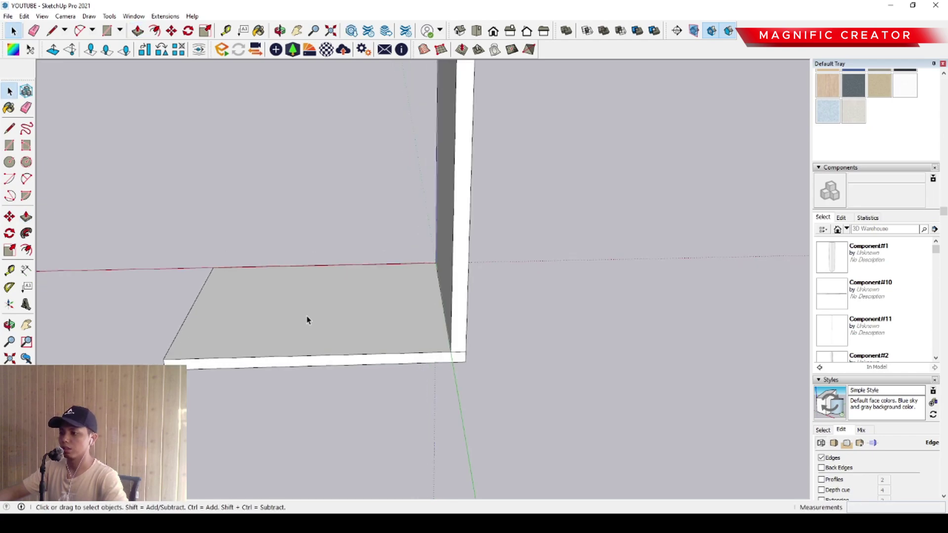
middle_click_drag(307, 318, 563, 344)
middle_click_drag(415, 291, 381, 260)
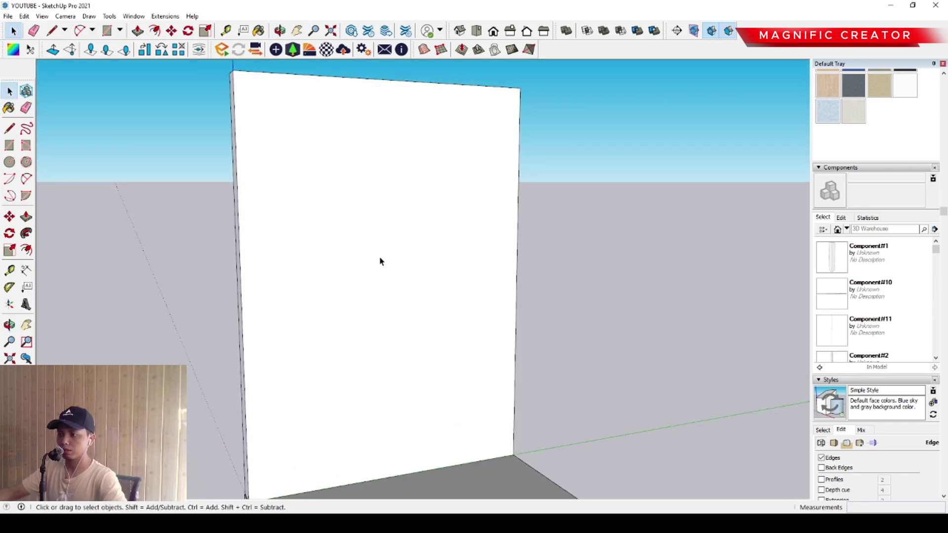
left_click(9, 145)
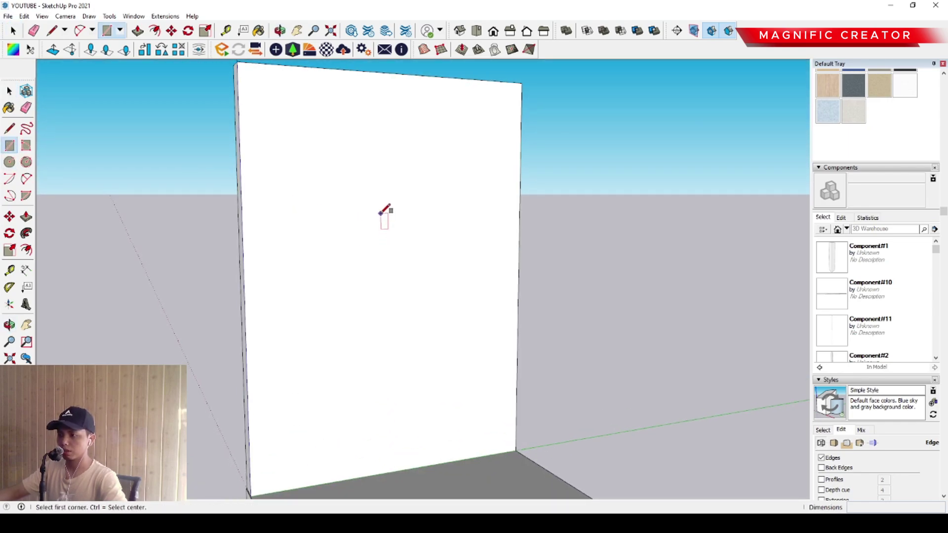
left_click(380, 213)
scroll(410, 252, "up", 1)
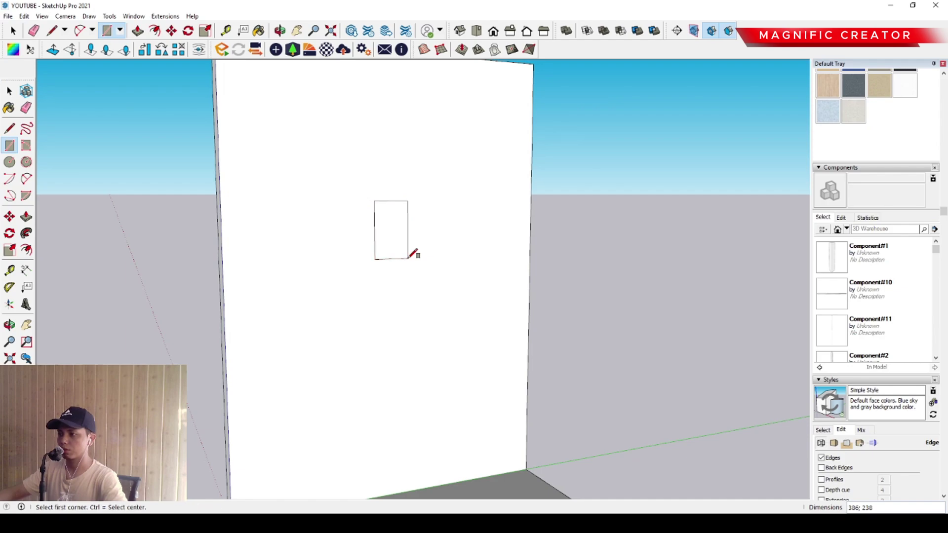
key("space")
Offset the rectangle on the wall inward by 30 to outline a frame
scroll(385, 227, "up", 3)
mouse_move(384, 229)
middle_mouse_down()
mouse_move(319, 280)
mouse_move(326, 257)
middle_mouse_up()
scroll(400, 242, "up", 3)
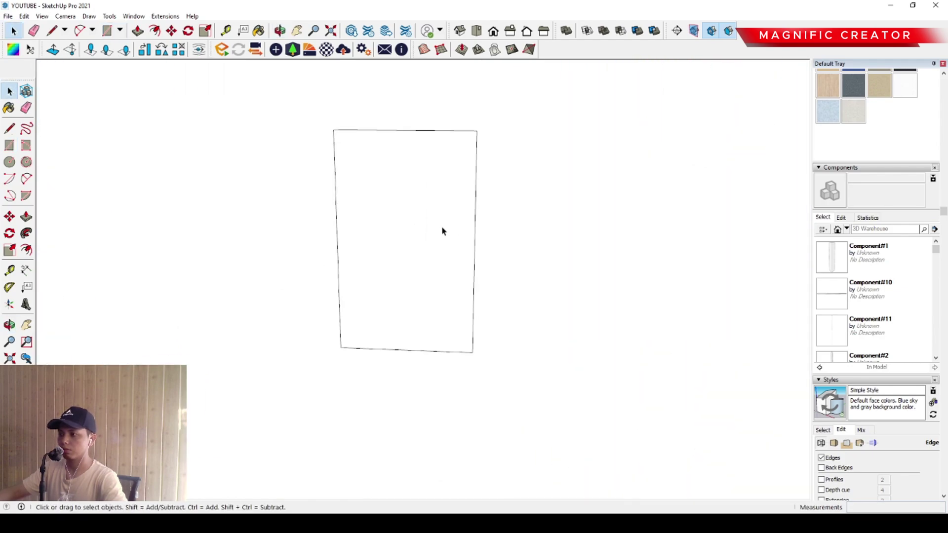
double_click(443, 229)
middle_click_drag(446, 229, 407, 224)
left_click(27, 250)
scroll(428, 237, "up", 2)
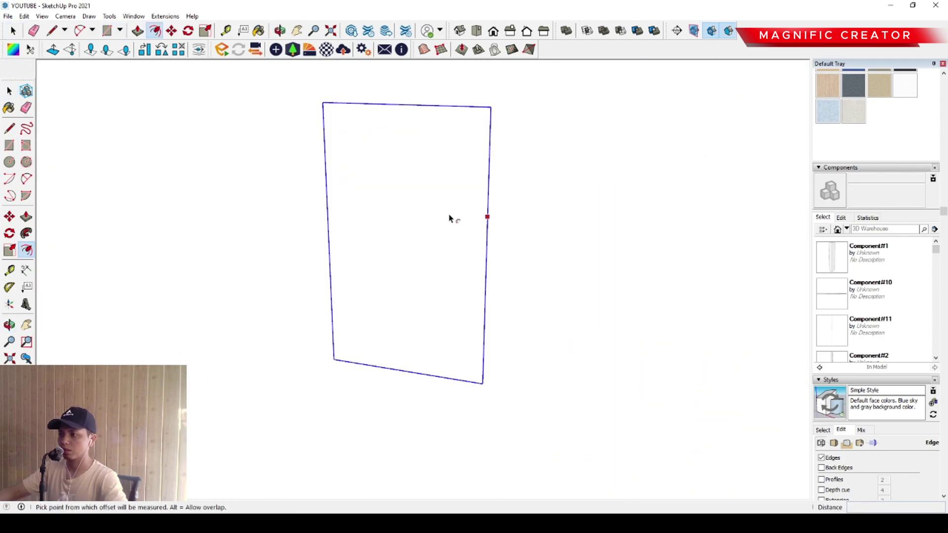
left_click(486, 191)
left_click(490, 179)
scroll(474, 182, "down", 2)
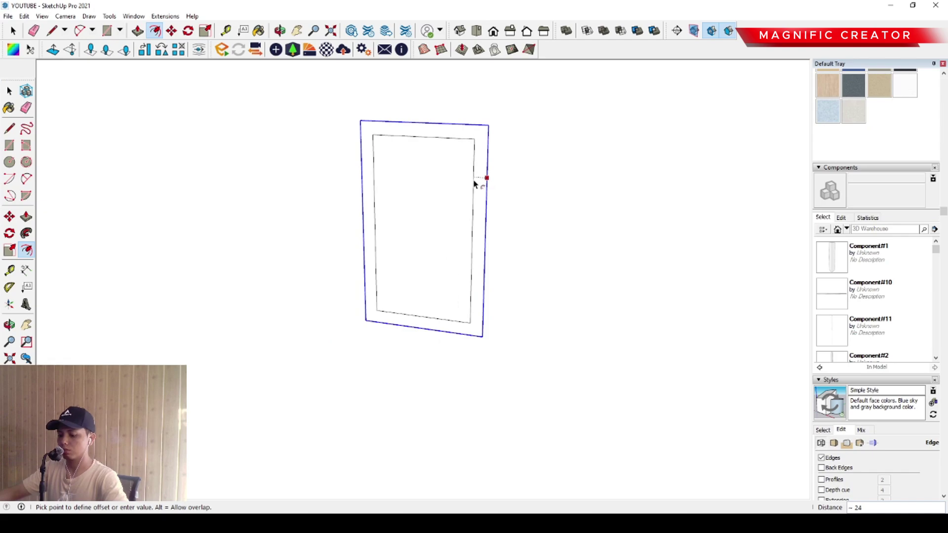
type("30")
key("Return")
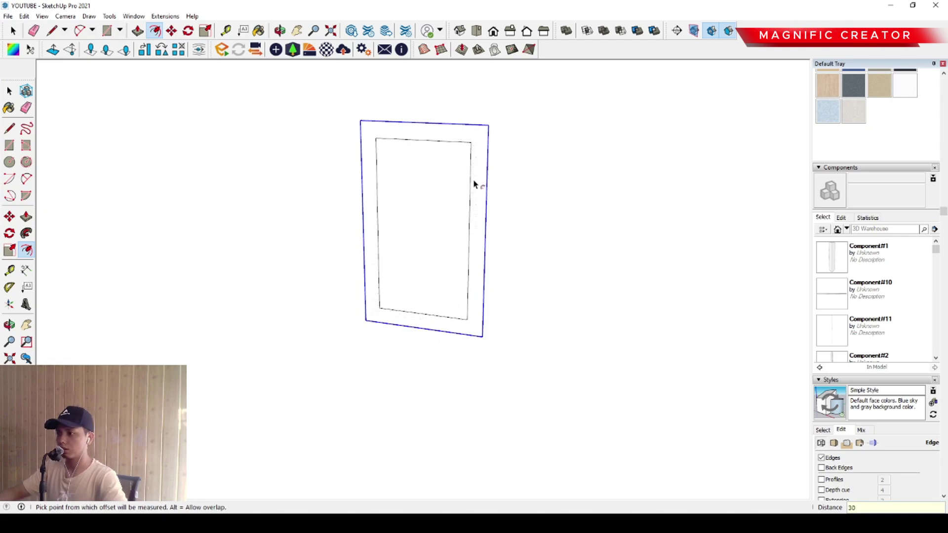
Delete the inner face of the offset rectangle, leaving only the frame border
key("space")
middle_click_drag(451, 188, 492, 205)
left_click(441, 178)
key("Delete")
Pull the frame border out from the wall by 25 and group the whole frame
triple_click(492, 205)
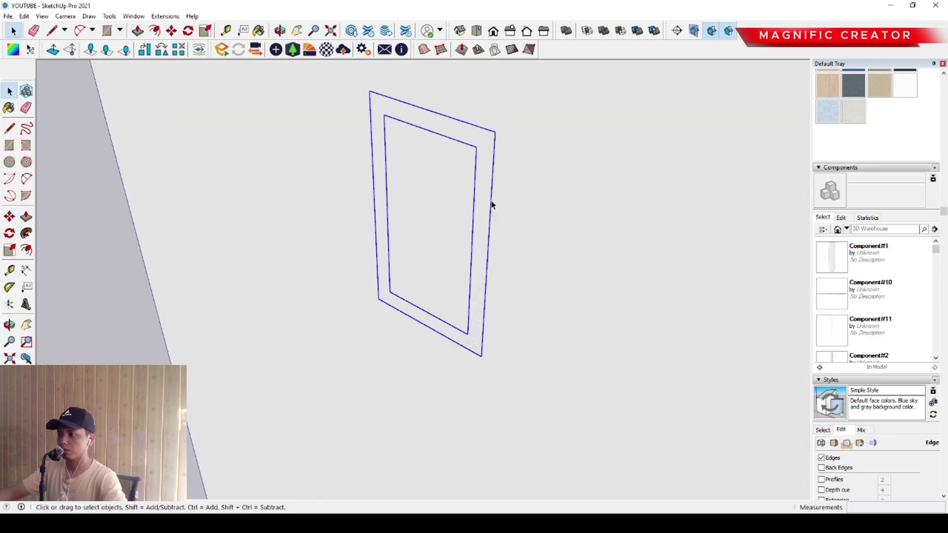
key("p")
left_click(483, 188)
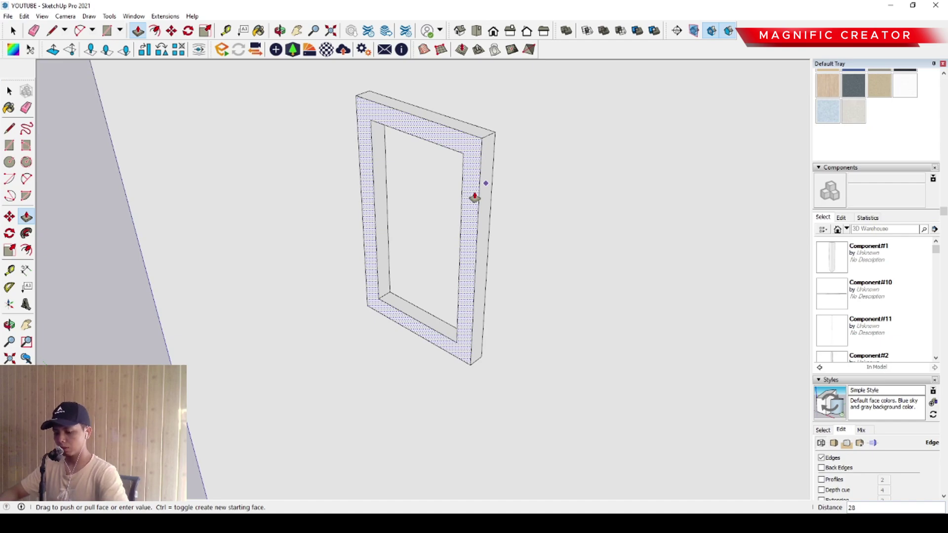
left_click(475, 198)
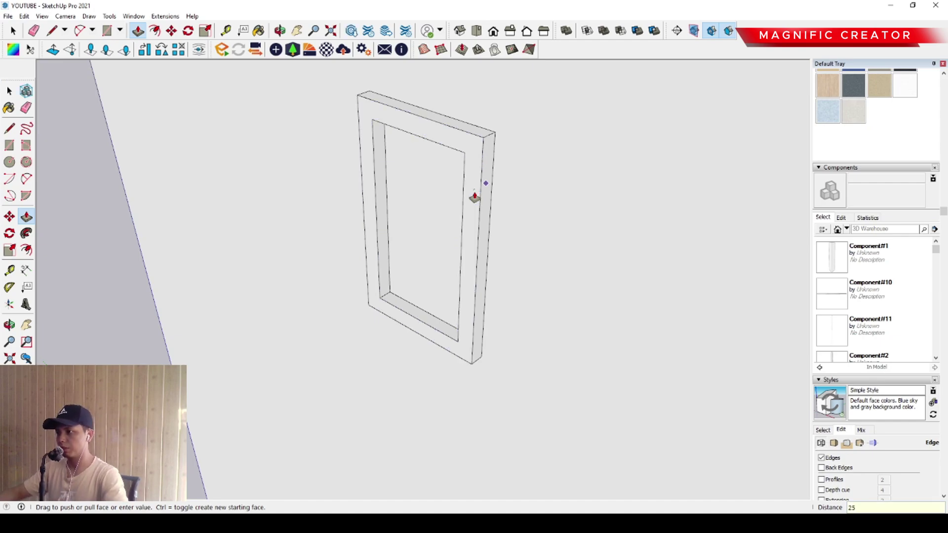
key("space")
triple_click(478, 180)
left_click(494, 266)
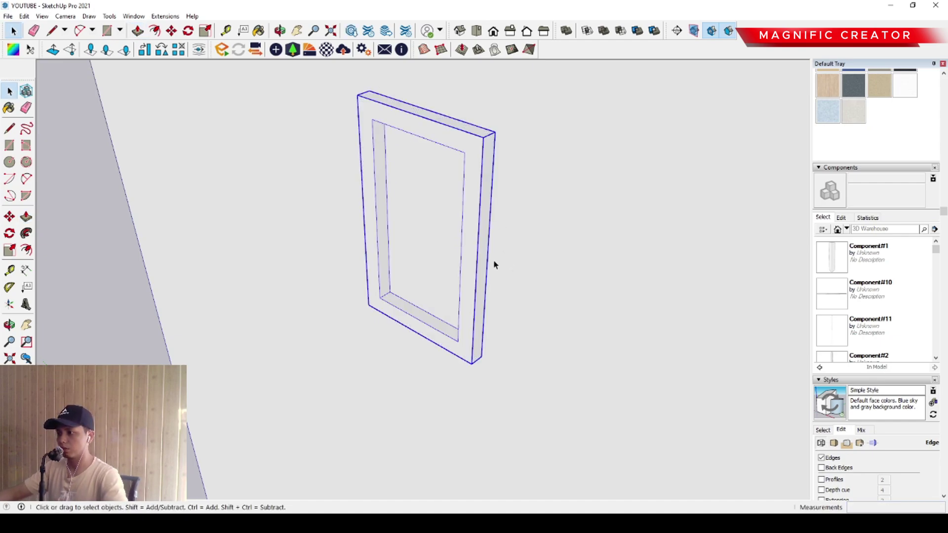
Draw a 30-high rectangle across the full width of the frame's bottom rail
mouse_move(461, 293)
middle_mouse_down()
mouse_move(469, 284)
mouse_move(470, 300)
middle_mouse_up()
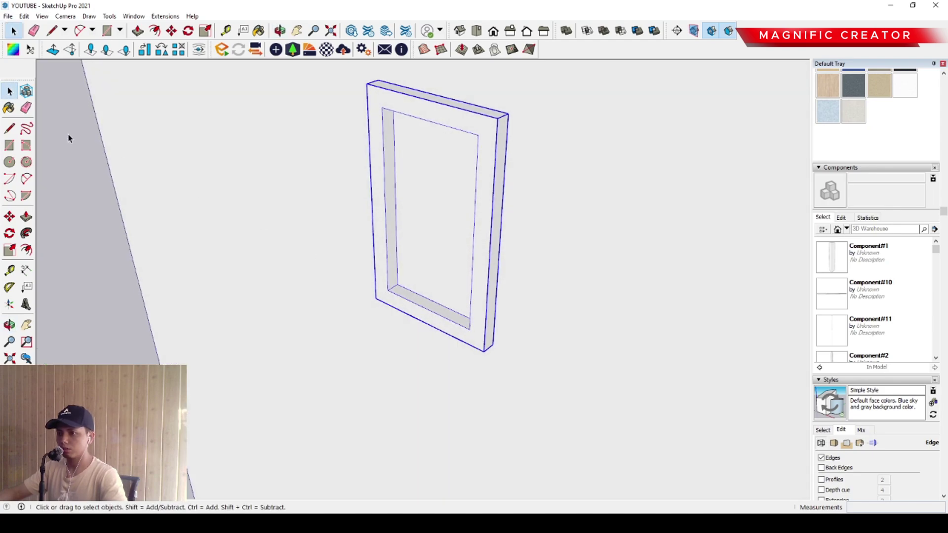
left_click(9, 145)
left_click(484, 351)
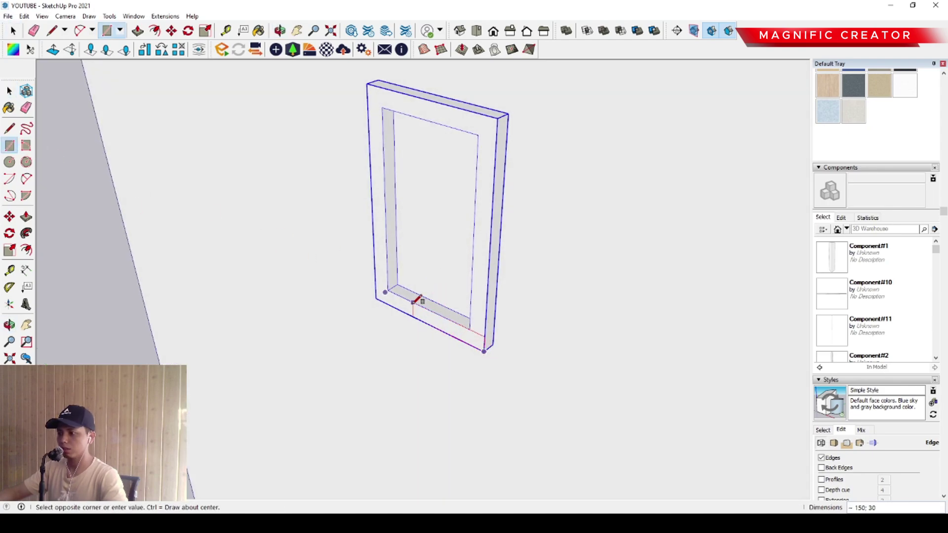
scroll(375, 279, "up", 2)
left_click(375, 273)
key("space")
Pull the bottom rail rectangle forward by 150 to form a shelf
left_click(405, 304)
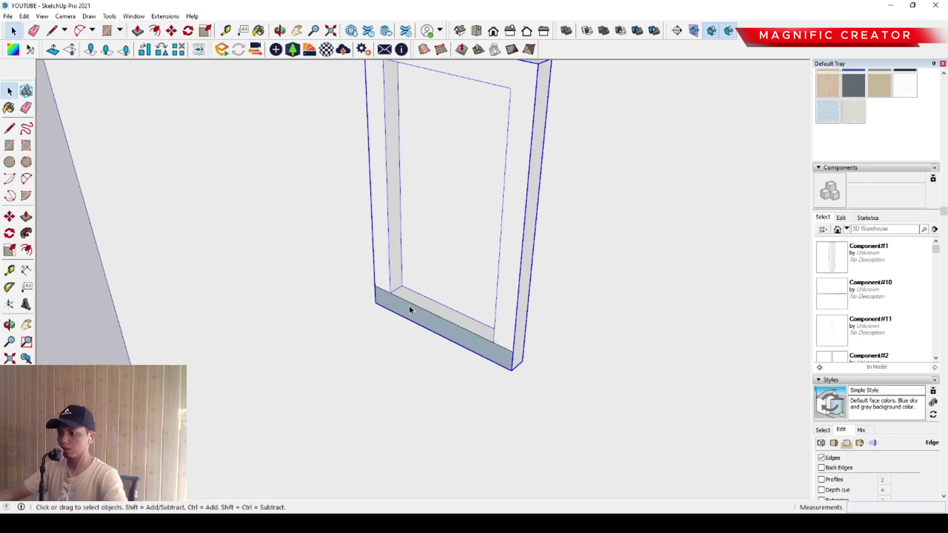
scroll(404, 302, "down", 1)
mouse_move(404, 301)
middle_mouse_down()
mouse_move(409, 280)
mouse_move(409, 316)
middle_mouse_up()
scroll(410, 290, "up", 1)
key("p")
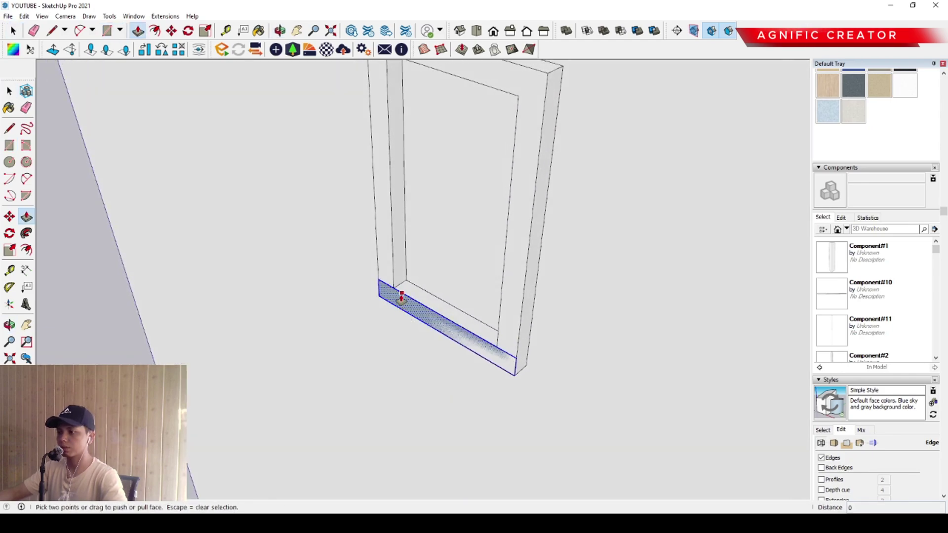
left_click(401, 296)
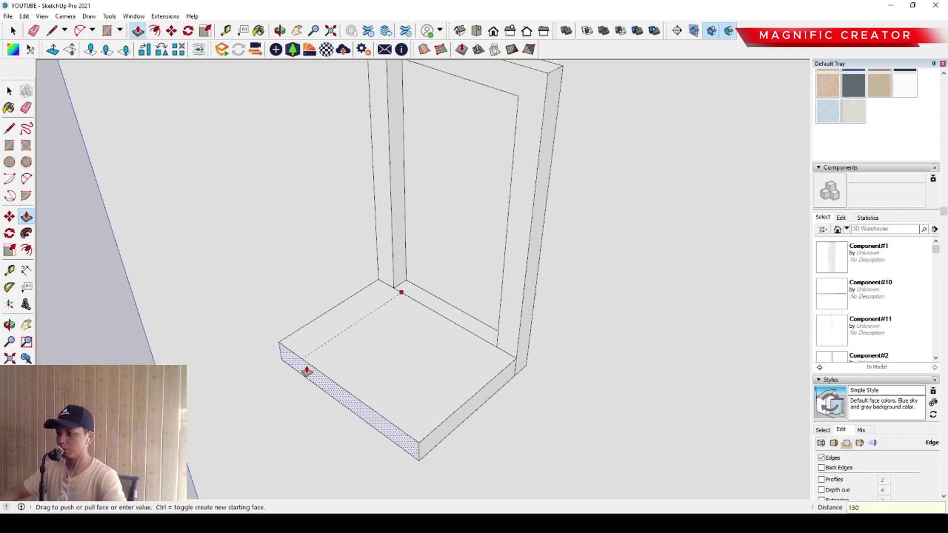
left_click(306, 372)
key("space")
Offset the shelf's top face edges inward by 30
middle_click_drag(320, 364, 425, 389)
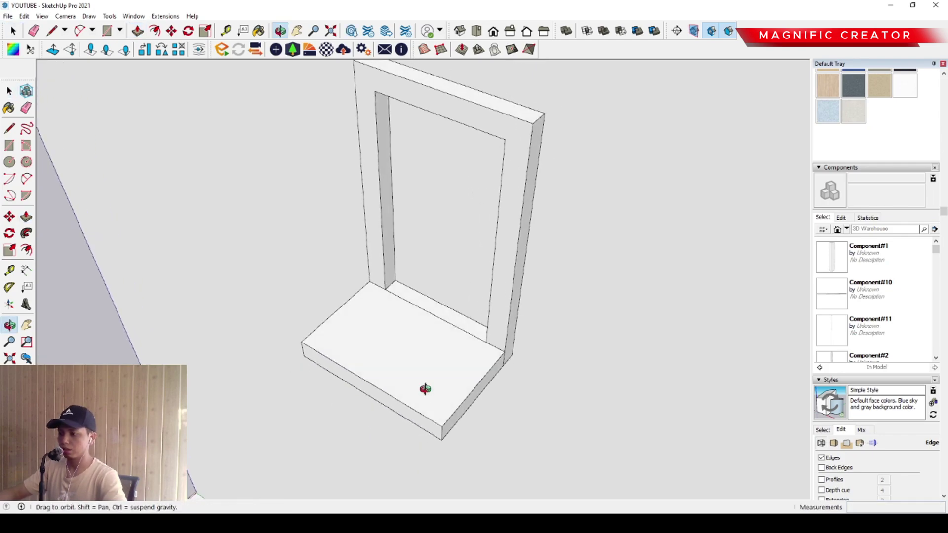
left_click(462, 366)
scroll(444, 415, "up", 5)
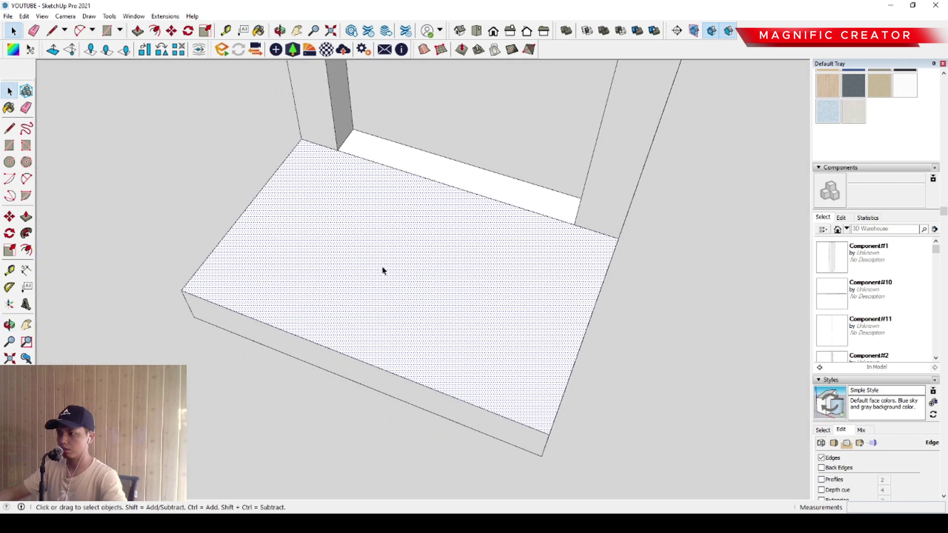
left_click(26, 250)
scroll(539, 284, "up", 2)
middle_click_drag(573, 302, 586, 276)
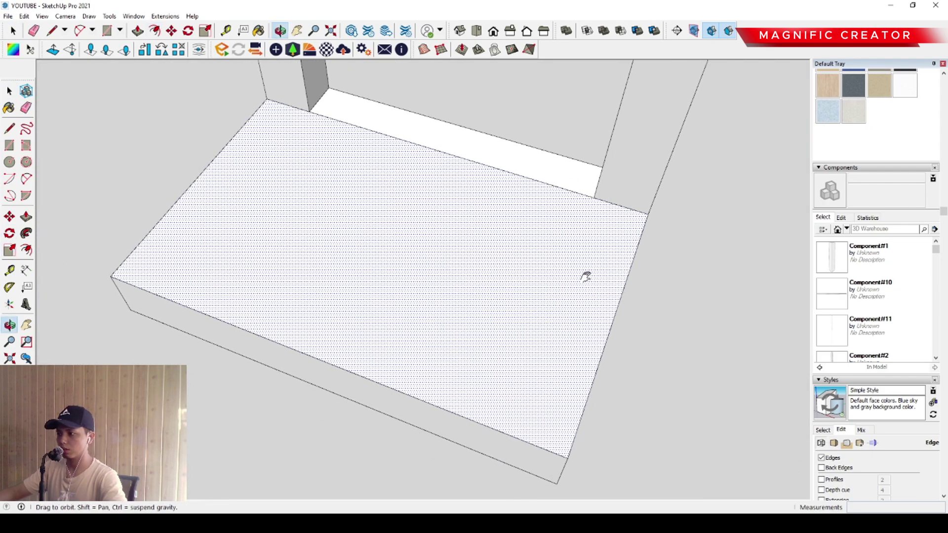
left_click(623, 280)
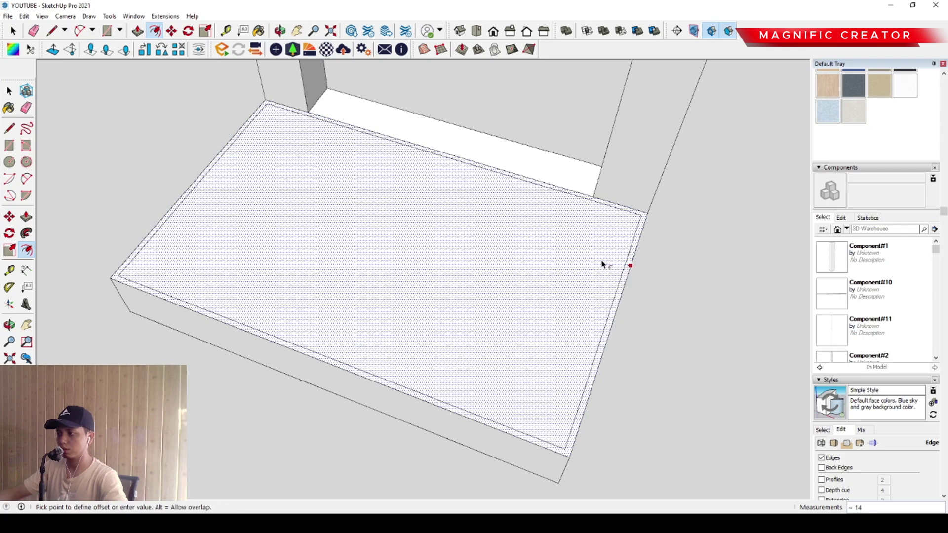
type("30")
key("Return")
Push the shelf's inner top face down by 30 to cut an opening through the shelf
key("p")
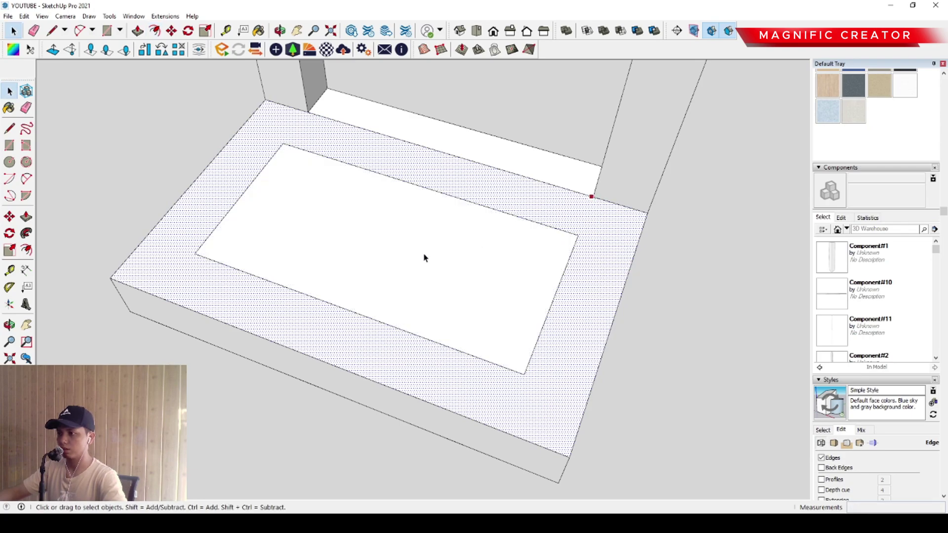
left_click(396, 199)
left_click(428, 298)
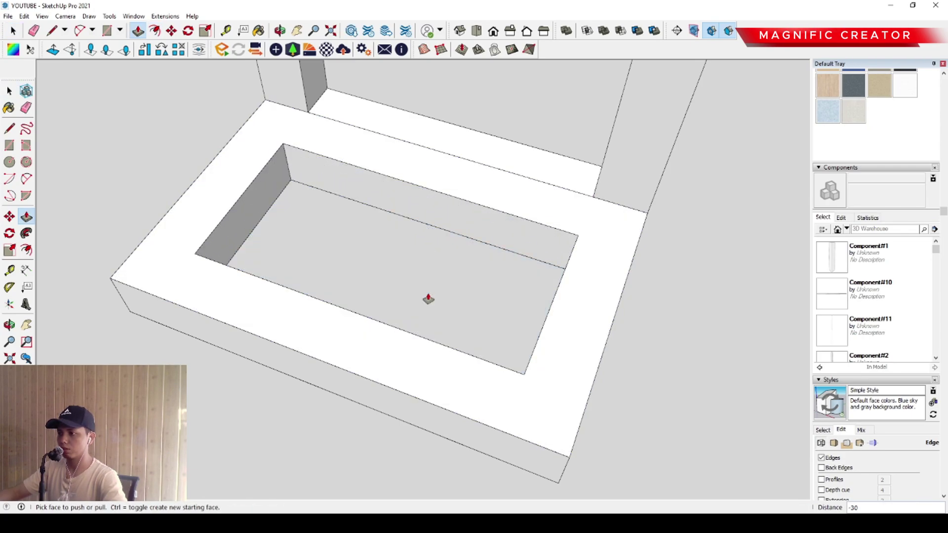
Select all the geometry of the open shelf base and make it a group
key("space")
scroll(469, 325, "down", 5)
scroll(357, 248, "down", 2)
scroll(449, 296, "up", 5)
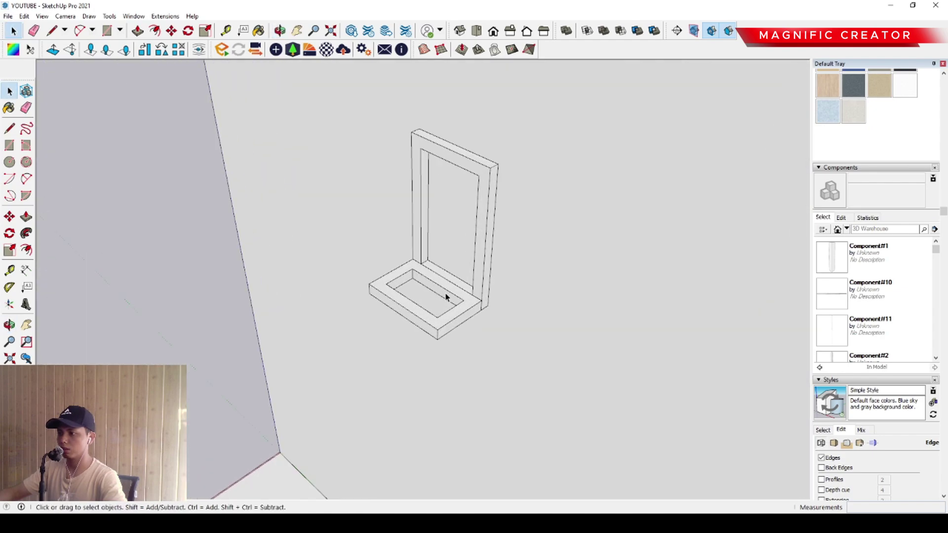
triple_click(440, 288)
right_click(440, 286)
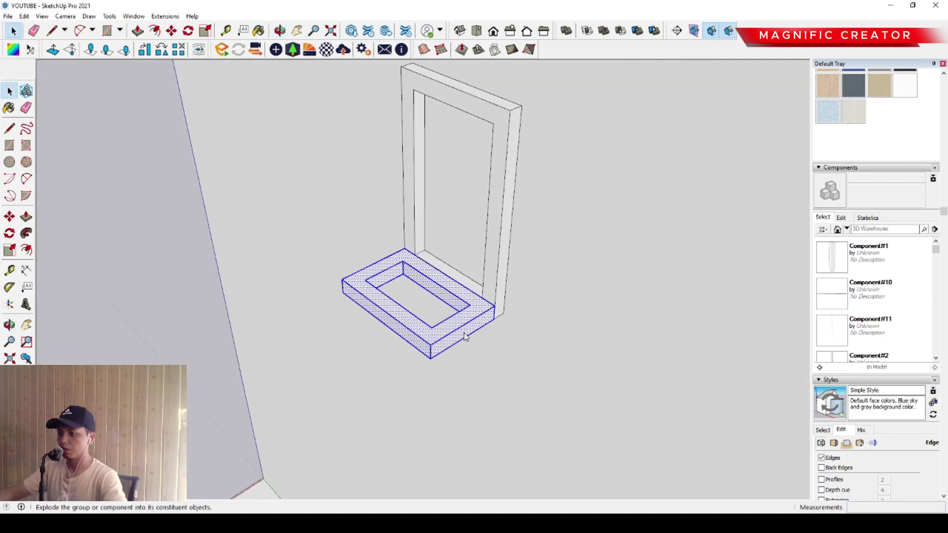
left_click(464, 370)
scroll(393, 322, "up", 1)
mouse_move(394, 321)
middle_mouse_down()
mouse_move(436, 301)
mouse_move(499, 300)
mouse_move(477, 329)
middle_mouse_up()
scroll(475, 305, "down", 1)
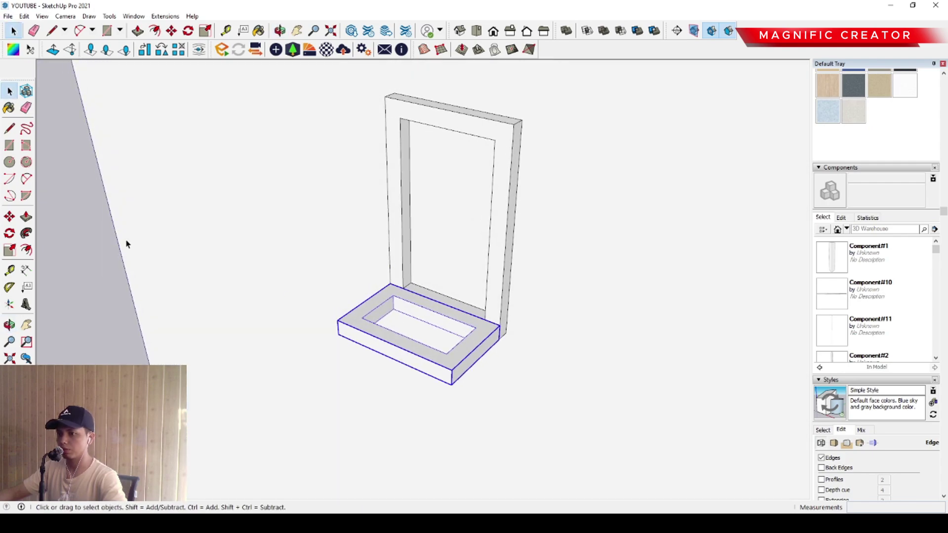
Draw a rectangle covering the top of the shelf base's front rail along its full length
left_click(9, 146)
scroll(451, 360, "up", 2)
left_click(472, 404)
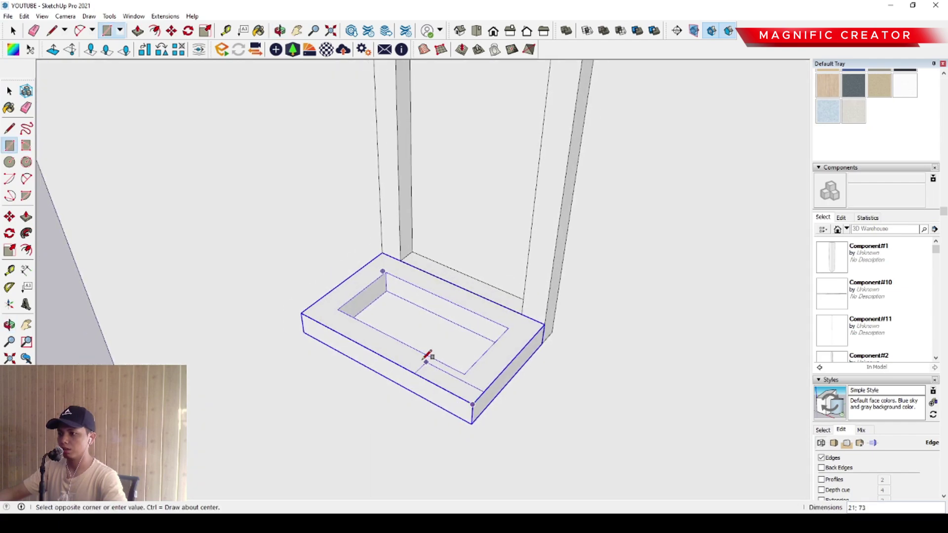
scroll(393, 332, "down", 2)
left_click(345, 299)
key("space")
scroll(343, 321, "up", 1)
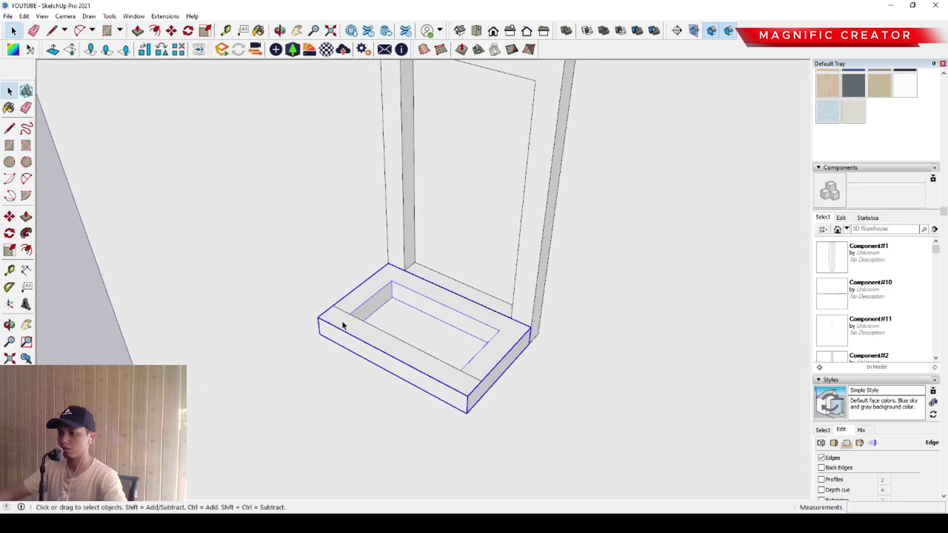
scroll(342, 324, "up", 1)
Pull the front rail rectangle up by 150 to form a front panel
left_click(340, 314)
middle_click_drag(371, 349, 339, 322)
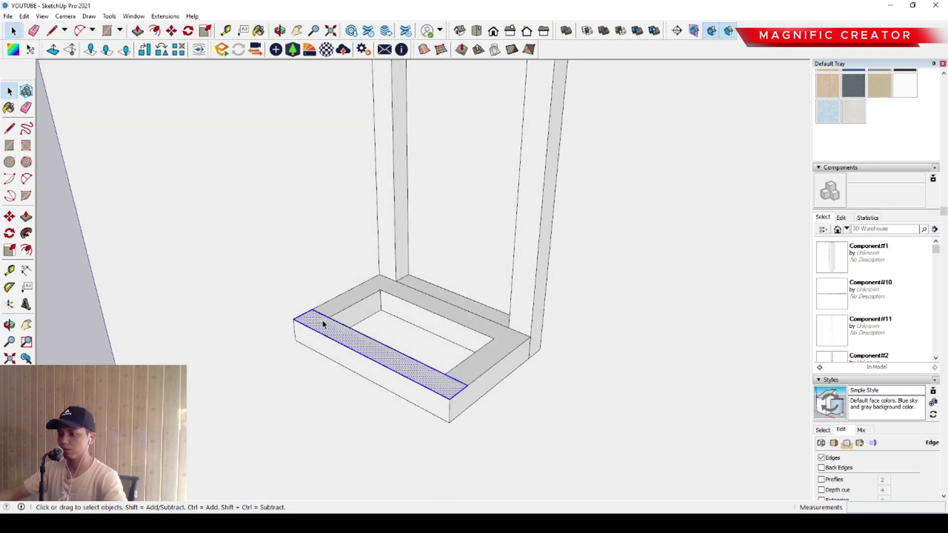
key("p")
left_click_drag(321, 314, 307, 223)
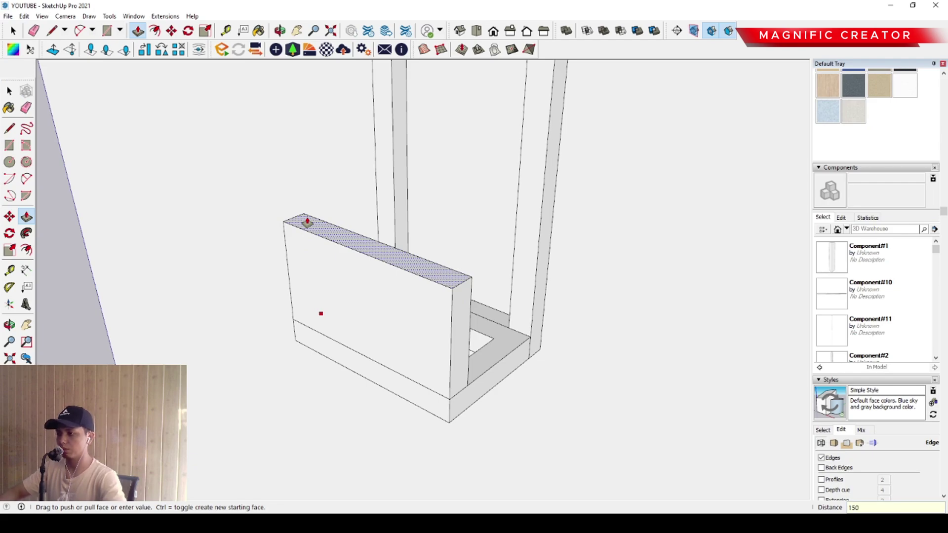
left_click_drag(307, 222, 309, 214)
key("space")
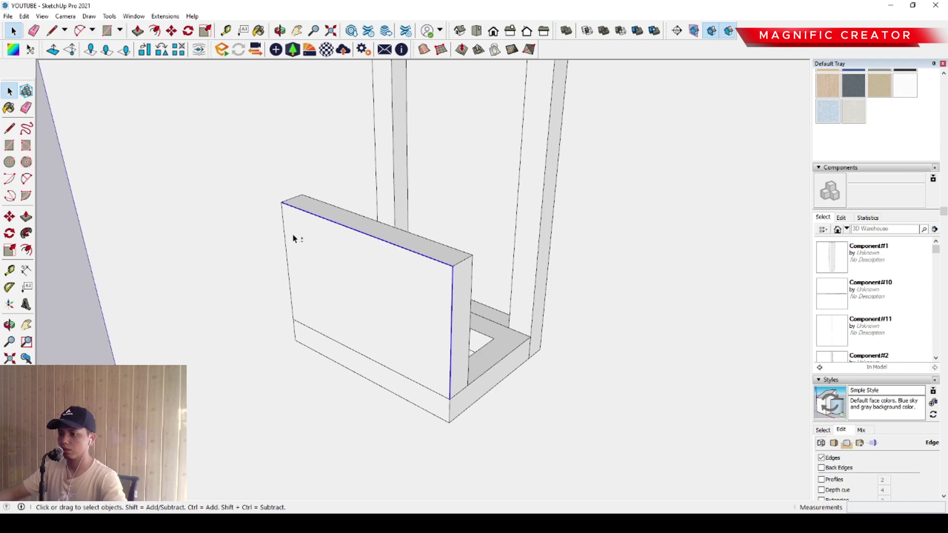
Offset the front panel's top and side edges inward
scroll(390, 333, "up", 5)
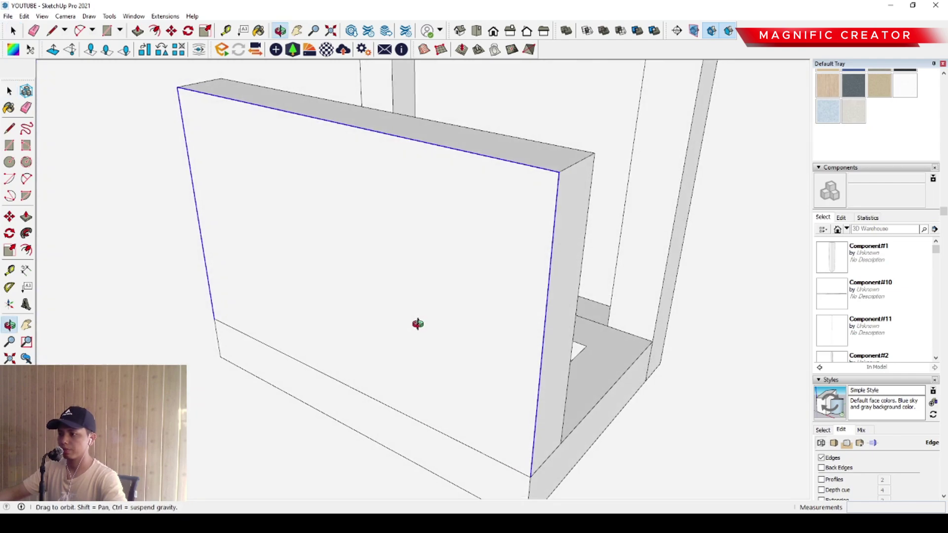
left_click(26, 250)
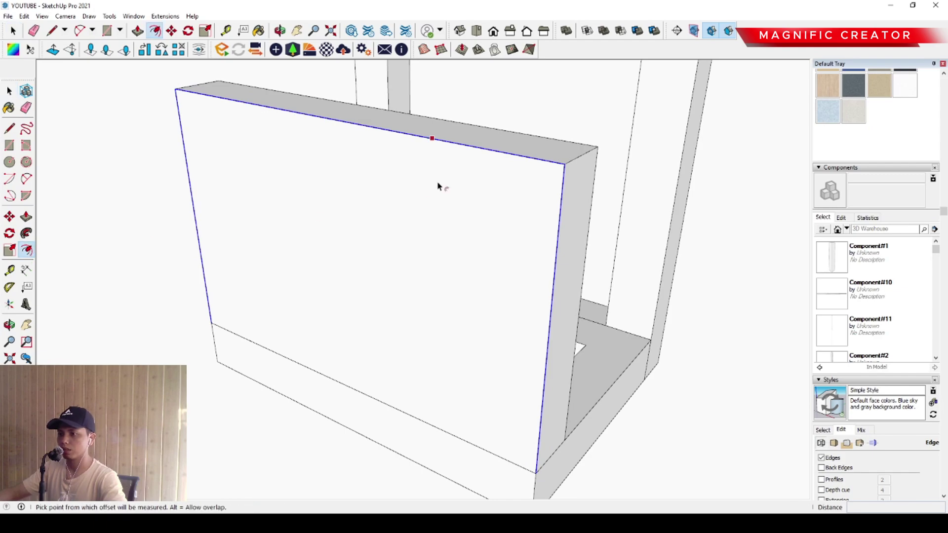
left_click(441, 155)
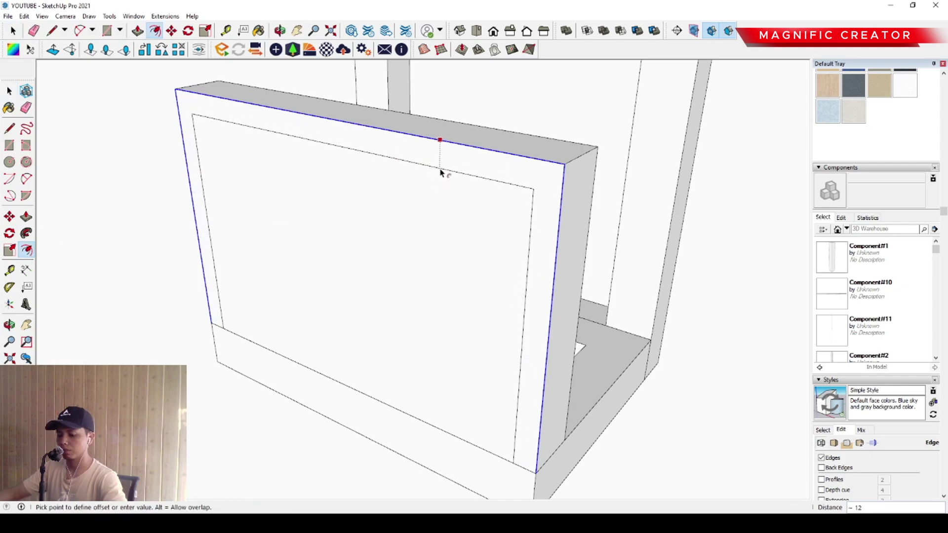
key("Return")
key("space")
Push the front panel's inner face through its full thickness to cut an opening
middle_click_drag(440, 174, 414, 282)
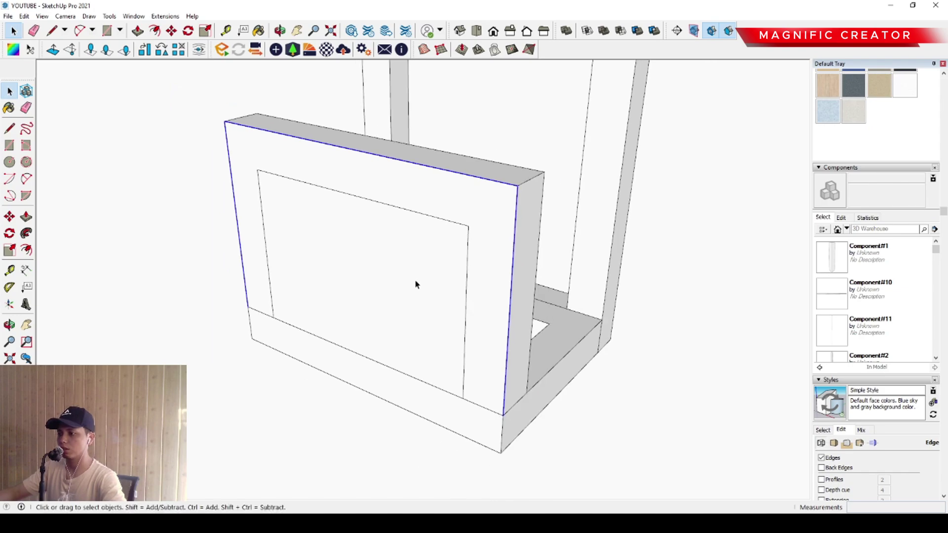
left_click(352, 252)
left_click(25, 221)
left_click(356, 277)
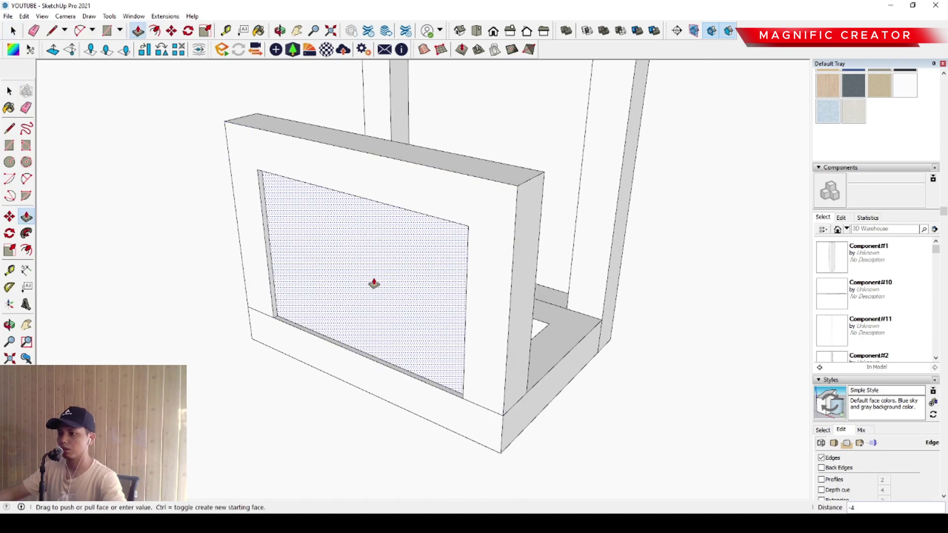
left_click(439, 285)
key("space")
Select all the geometry of the front frame and make it a group
scroll(439, 286, "down", 2)
scroll(441, 291, "down", 2)
triple_click(468, 239)
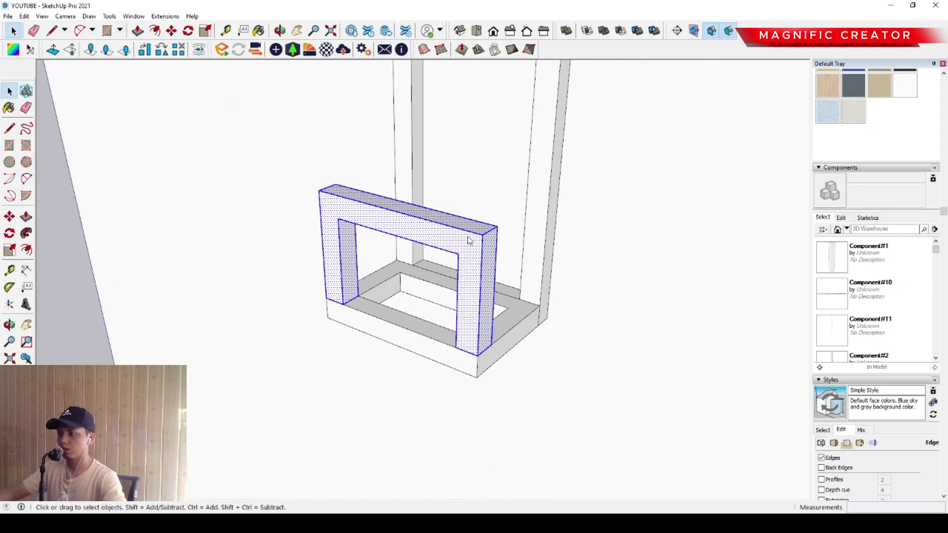
right_click(468, 239)
left_click(435, 312)
scroll(435, 311, "down", 3)
middle_click_drag(435, 311, 515, 289)
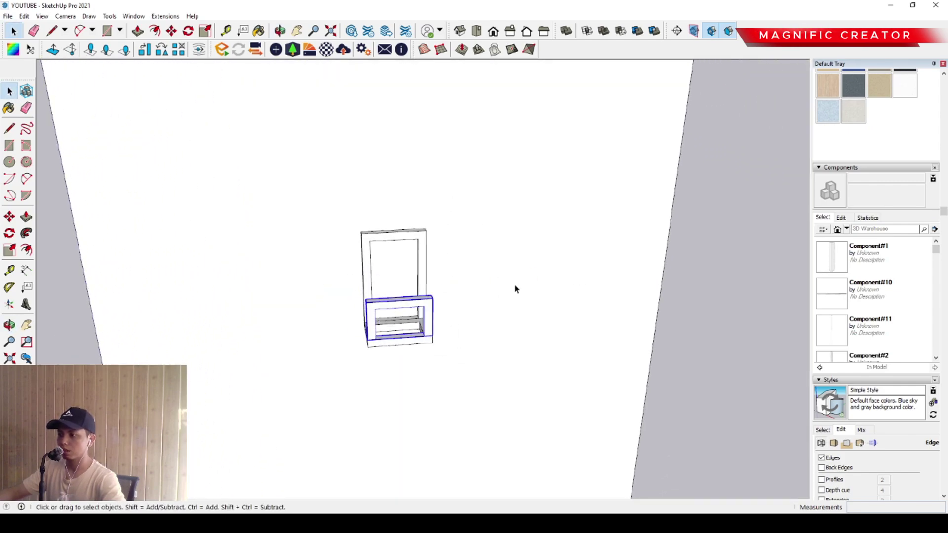
middle_click_drag(410, 300, 405, 197)
middle_click_drag(420, 273, 544, 199)
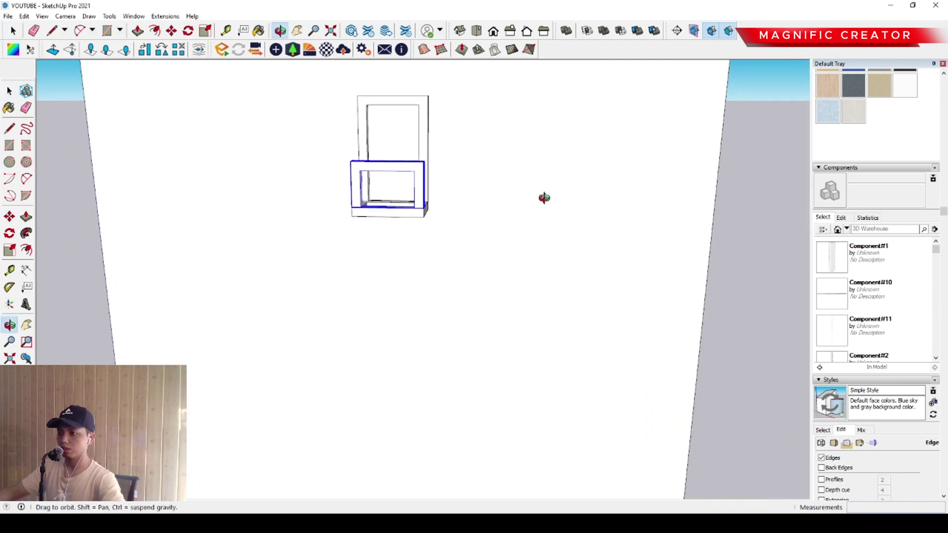
scroll(316, 217, "up", 2)
middle_click_drag(316, 217, 481, 237, "shift")
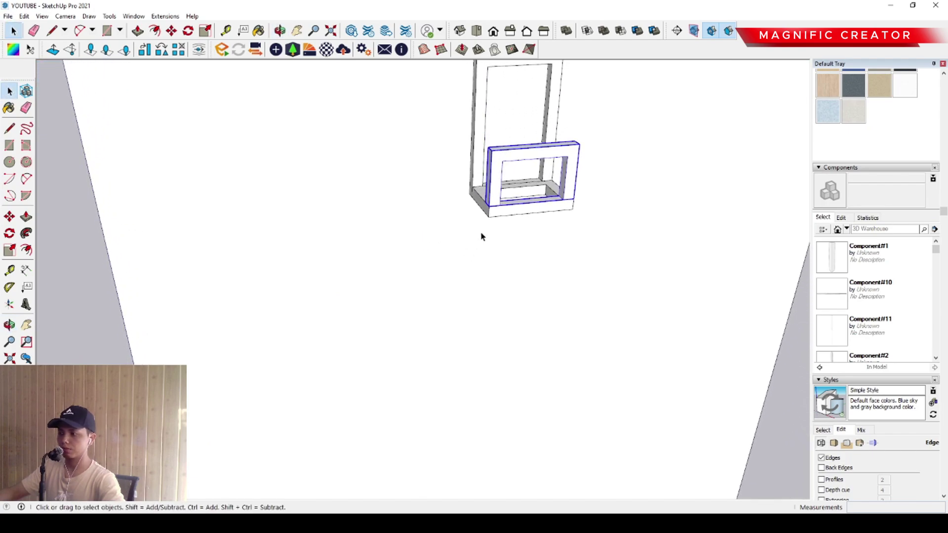
Copy the open shelf base to an empty spot on the wall beside the framed shelf
left_click(534, 209)
scroll(510, 211, "up", 2)
middle_click_drag(511, 211, 495, 205)
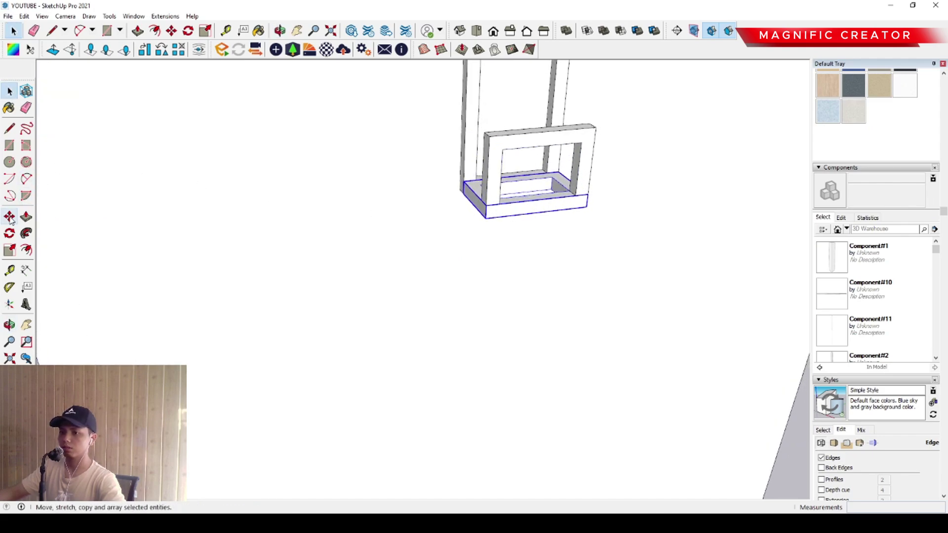
left_click(9, 218)
key("ctrl")
left_click(462, 192)
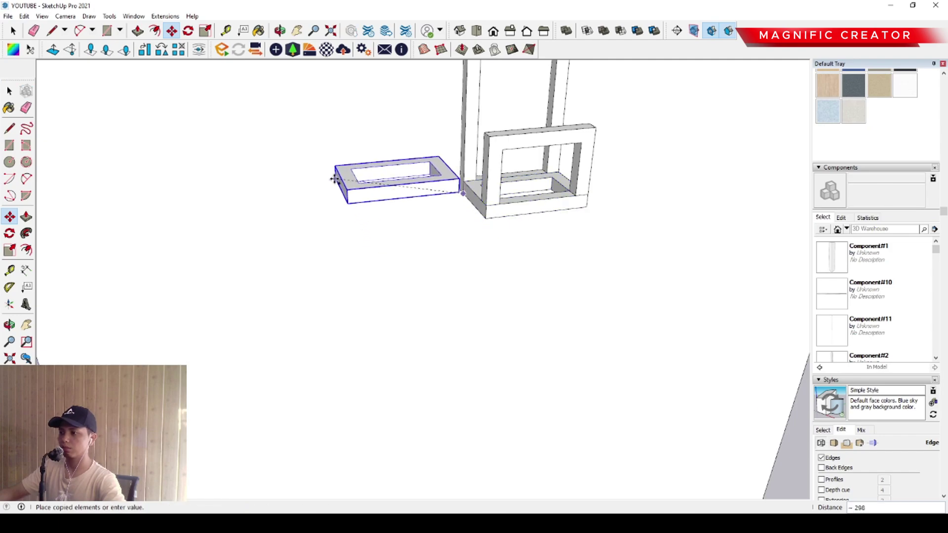
left_click(237, 232)
key("space")
Move the copied base down the wall, below the level of the framed shelf
scroll(356, 252, "down", 2)
middle_click_drag(359, 253, 332, 246)
left_click_drag(354, 228, 329, 232)
key("m")
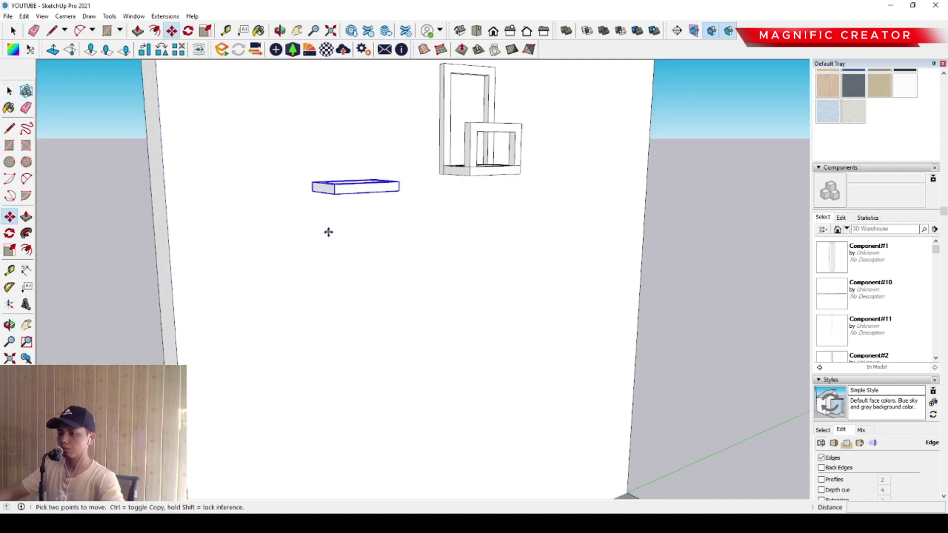
left_click(341, 215)
left_click(345, 300)
key("space")
Inside the copied base group, move the front rail outward to make the base deeper
mouse_move(345, 301)
middle_mouse_down()
mouse_move(339, 321)
mouse_move(355, 290)
mouse_move(337, 303)
mouse_move(346, 294)
mouse_move(357, 309)
mouse_move(381, 288)
mouse_move(263, 295)
mouse_move(431, 279)
mouse_move(392, 148)
mouse_move(421, 311)
mouse_move(354, 287)
middle_mouse_up()
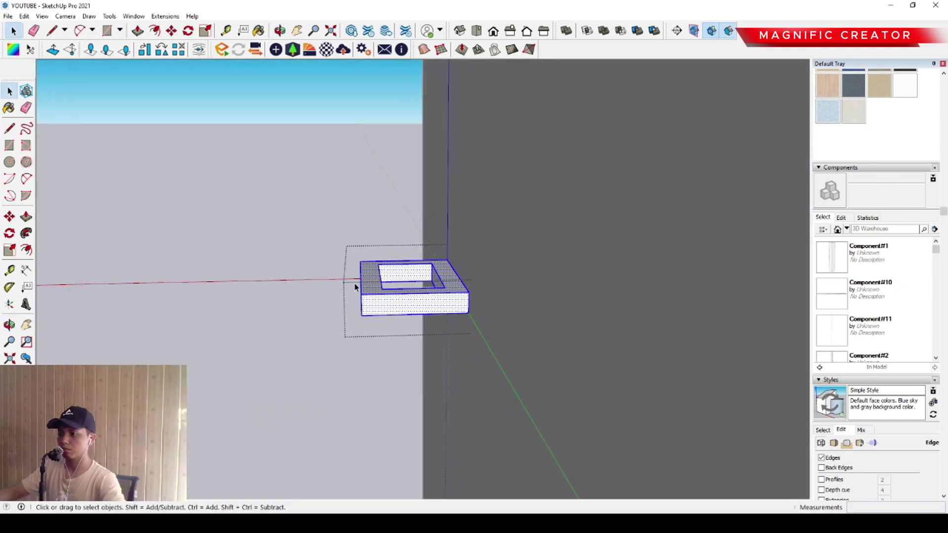
left_click_drag(392, 338, 400, 356)
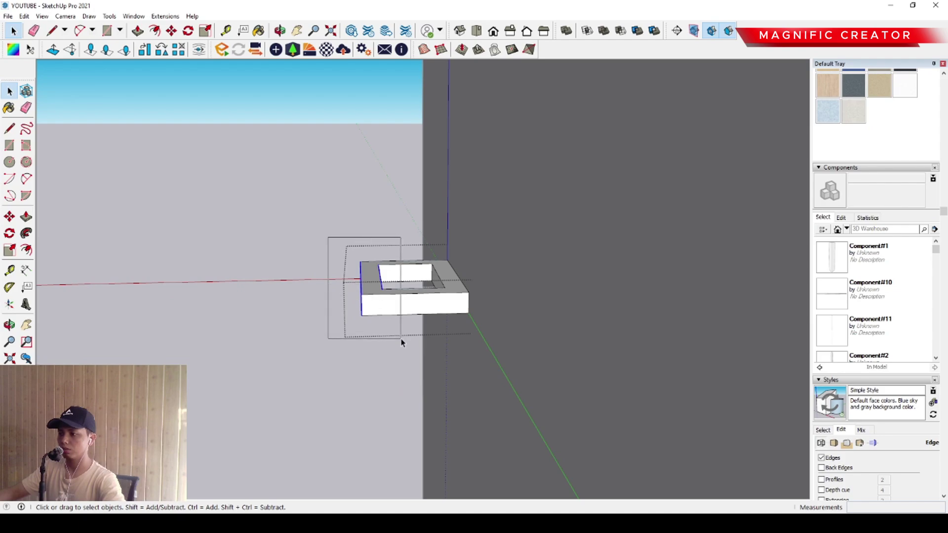
middle_click_drag(370, 295, 576, 362)
scroll(437, 286, "down", 2)
middle_click_drag(437, 282, 455, 323)
key("m")
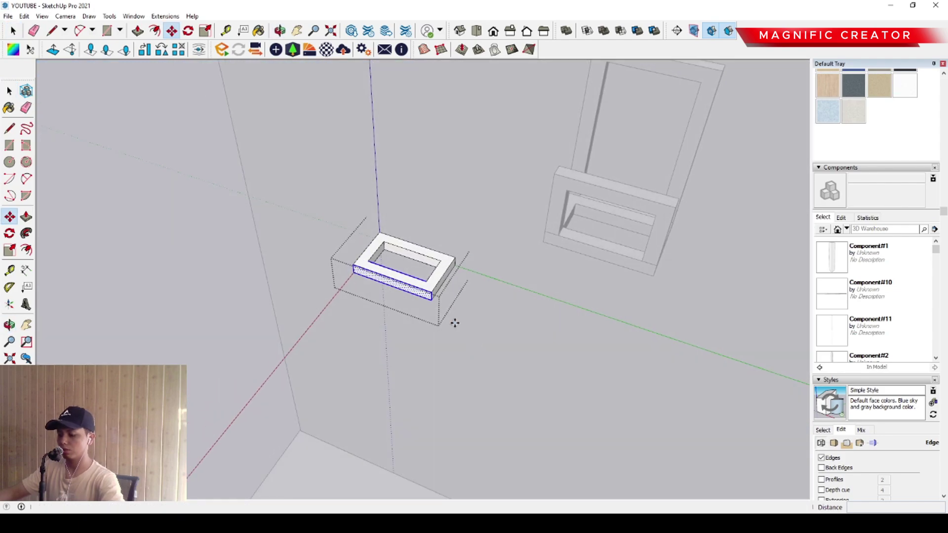
left_click(431, 294)
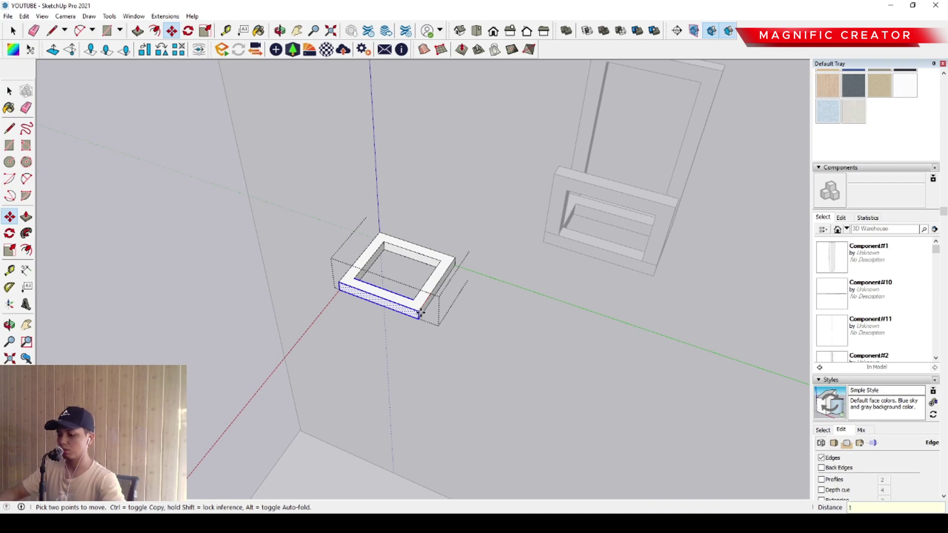
left_click(421, 312)
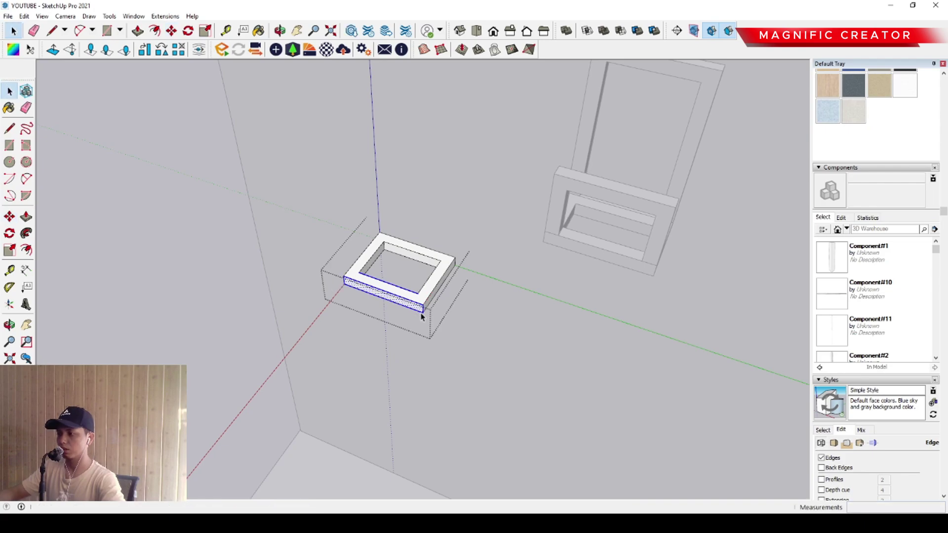
key("space")
Copy the whole framed shelf diagonally down the wall, away from the separate base
scroll(263, 311, "down", 2)
middle_click_drag(262, 311, 437, 253)
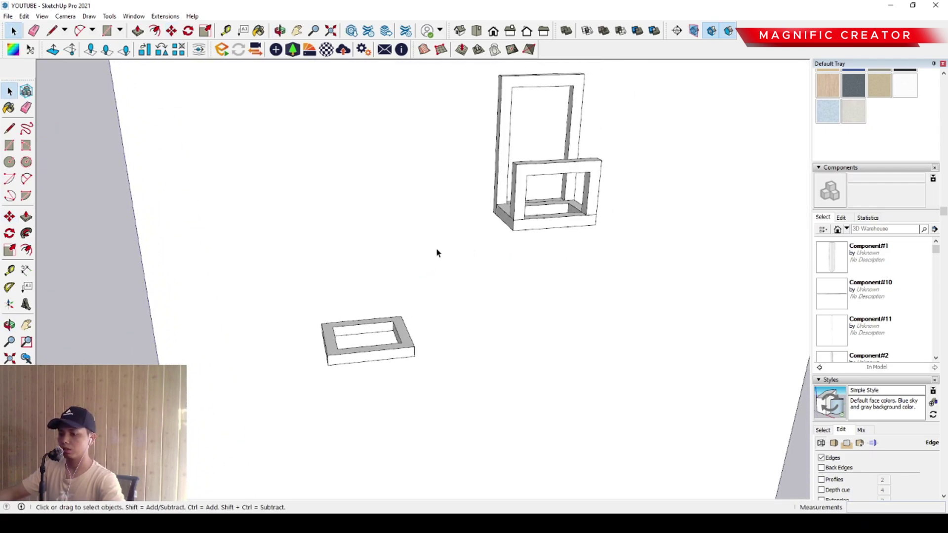
scroll(412, 315, "down", 2)
middle_click_drag(446, 317, 360, 338)
scroll(360, 339, "down", 1)
middle_click_drag(502, 307, 426, 258)
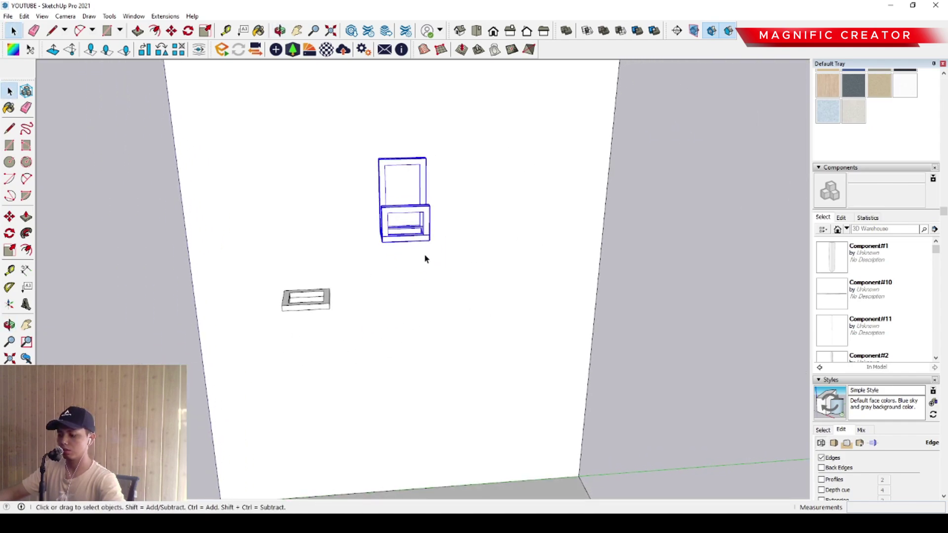
scroll(455, 205, "up", 1)
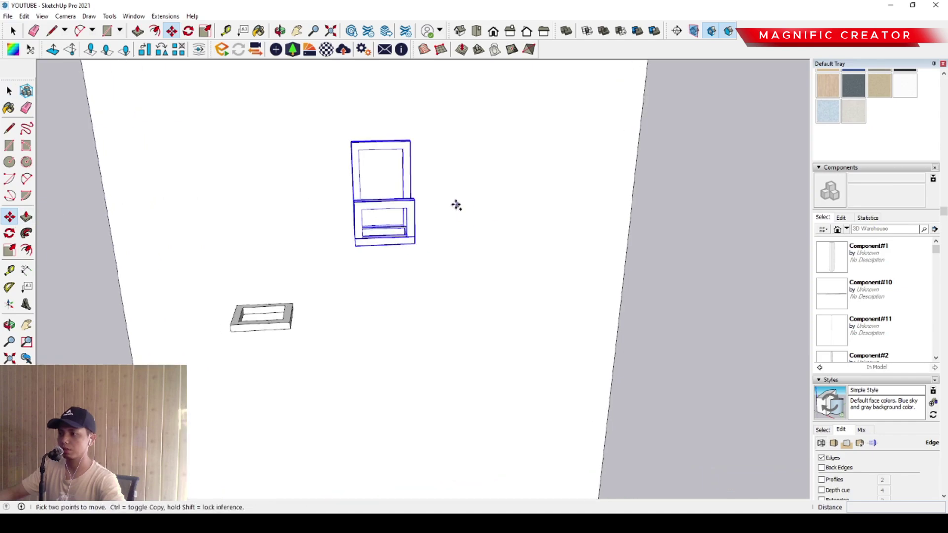
left_click(443, 191, "ctrl")
left_click(531, 278)
key("space")
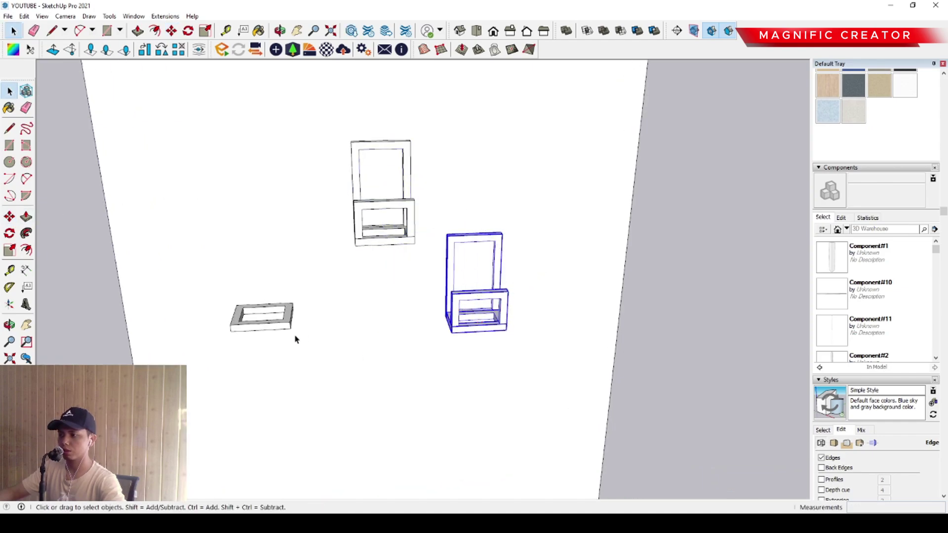
Move the separate open base across the wall, closer to the framed shelves
middle_click_drag(296, 334, 275, 277)
left_click(276, 279)
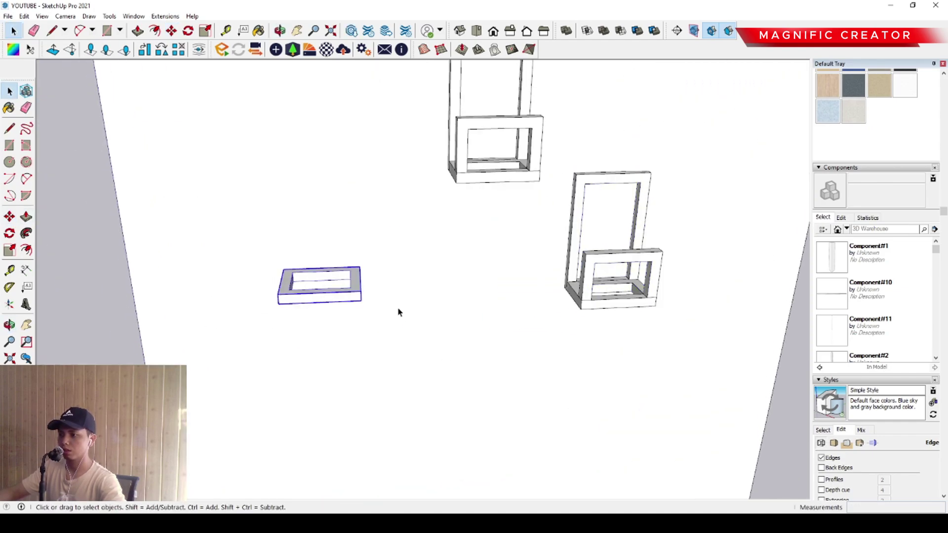
left_click(304, 239)
scroll(395, 214, "up", 2)
left_click(386, 220)
key("space")
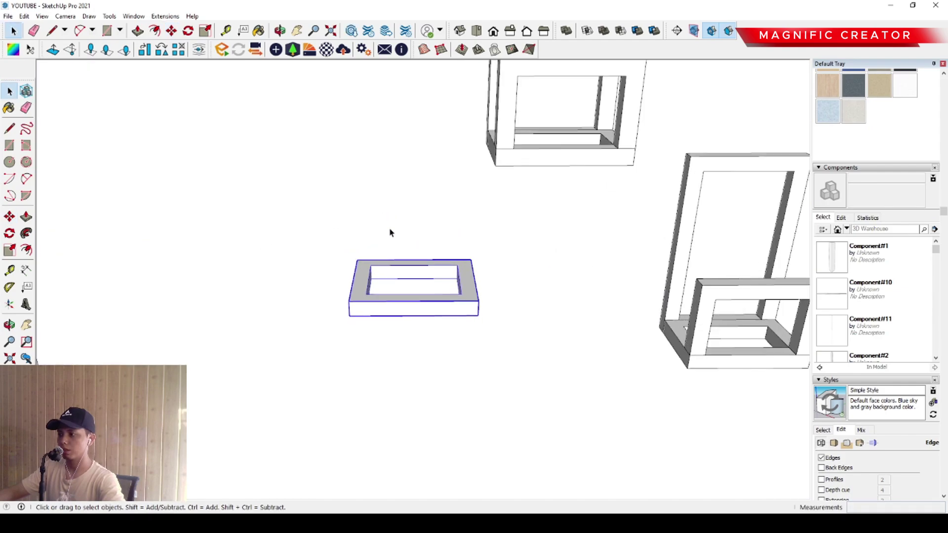
middle_click_drag(390, 233, 511, 201)
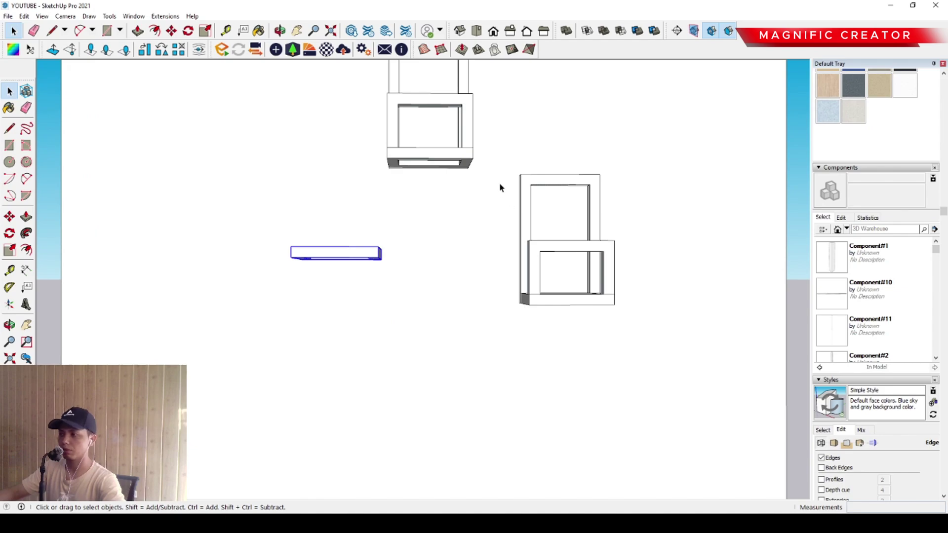
Move the lower framed shelf about 200 diagonally downward toward the separate base
left_click(525, 217)
key("m")
left_click(674, 301)
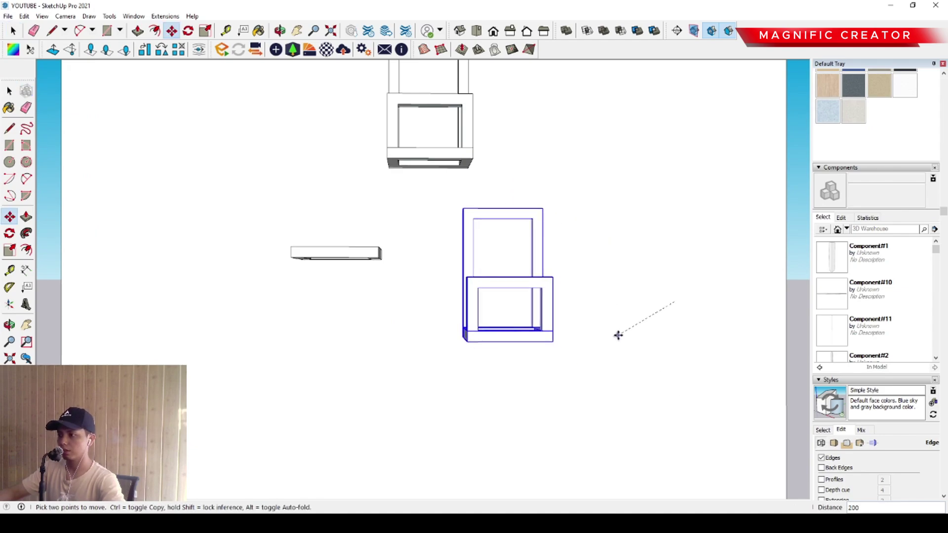
Paint both framed shelves and the separate open base with the Formica Laminate Light material from Synthetic Surfaces
middle_click_drag(618, 336, 531, 366)
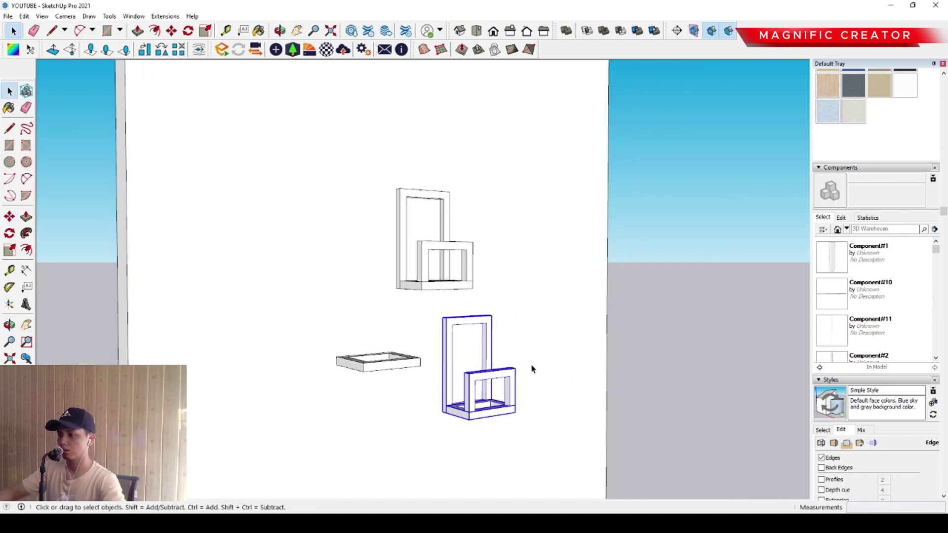
middle_click_drag(408, 362, 339, 263)
left_click_drag(488, 405, 487, 405)
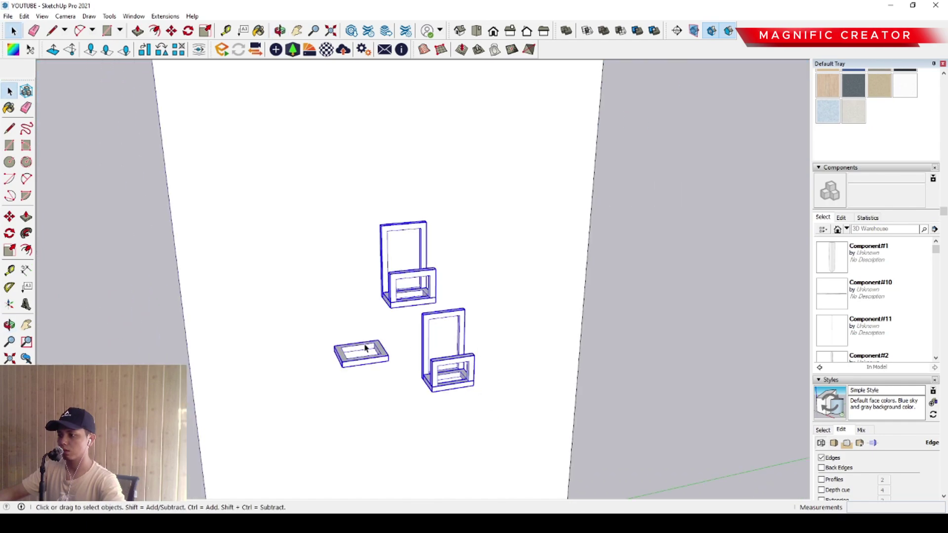
scroll(487, 405, "up", 4)
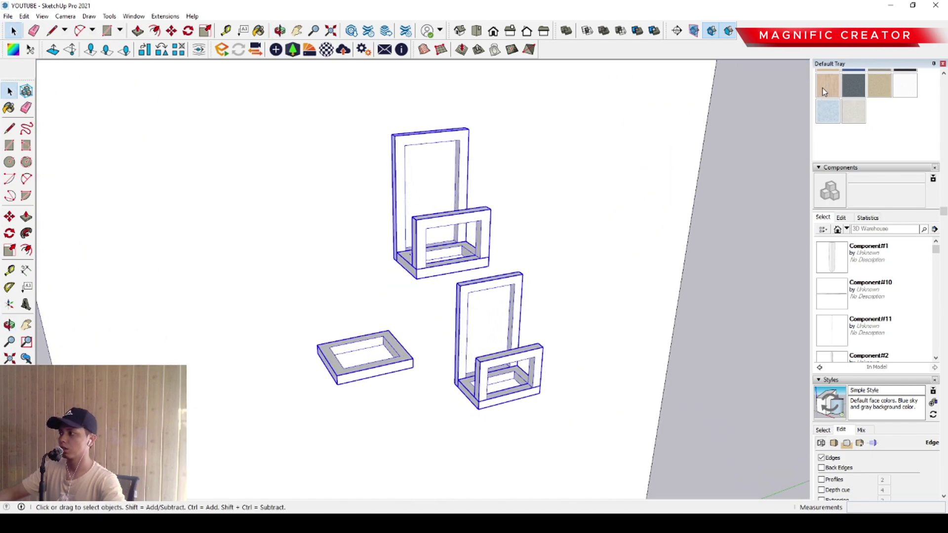
scroll(907, 277, "up", 3)
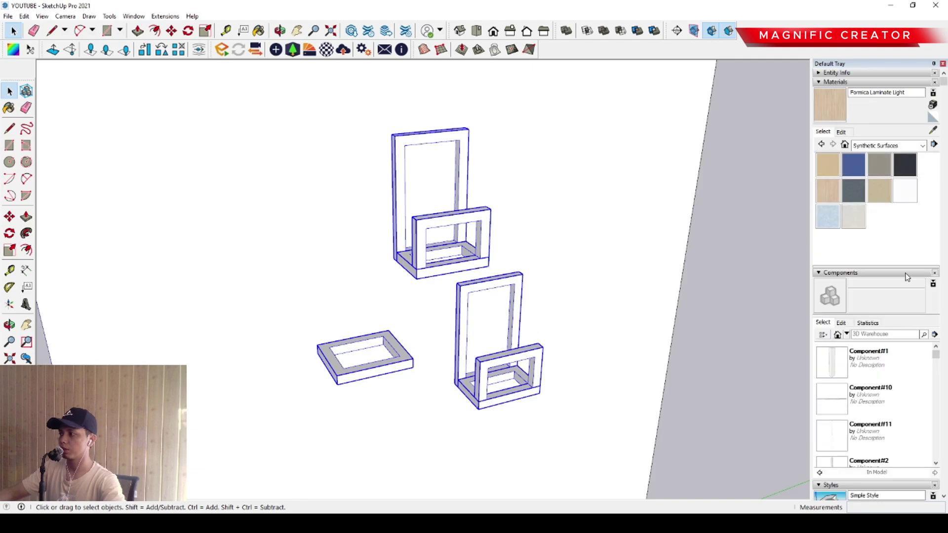
left_click(832, 193)
scroll(484, 244, "up", 1)
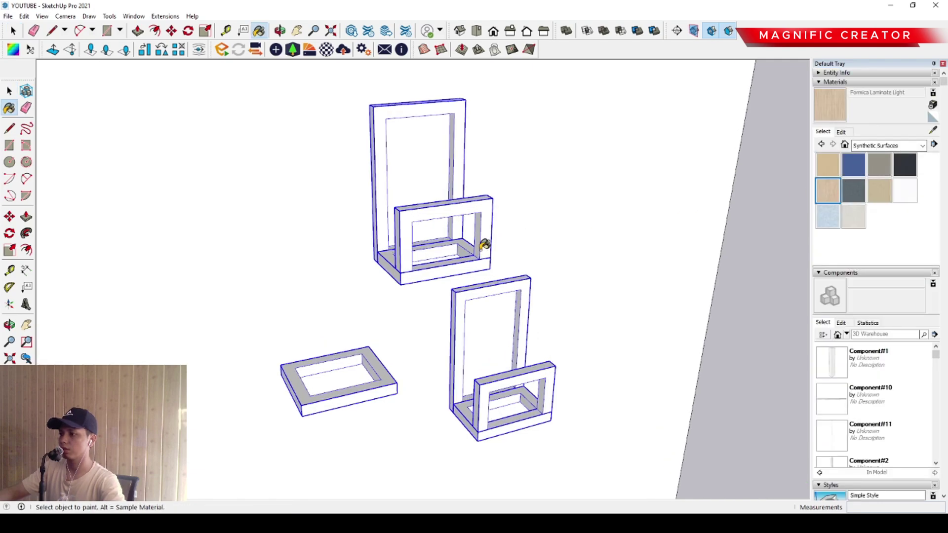
left_click(493, 212)
key("space")
scroll(430, 262, "down", 3)
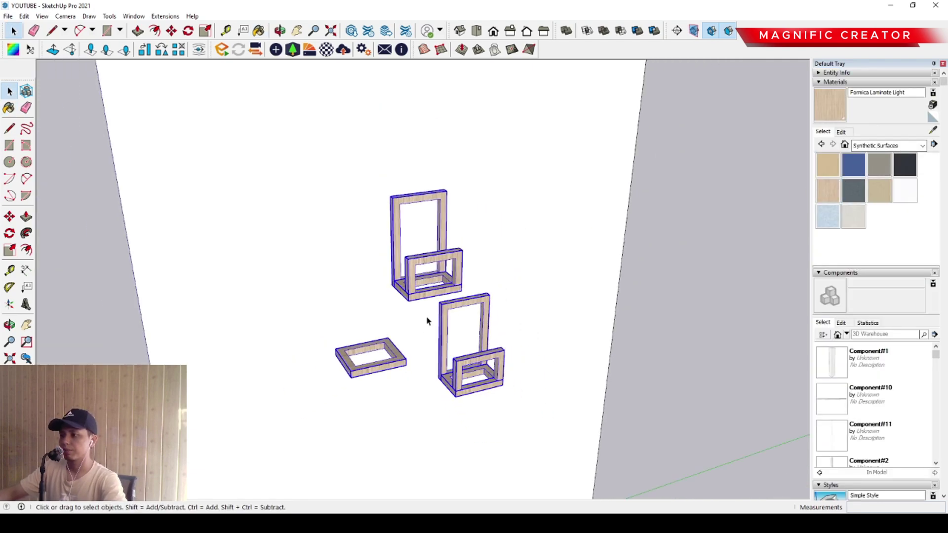
Paint the wall with the Cladding Stucco White material from Brick, Cladding and Siding
middle_click_drag(430, 262, 425, 346)
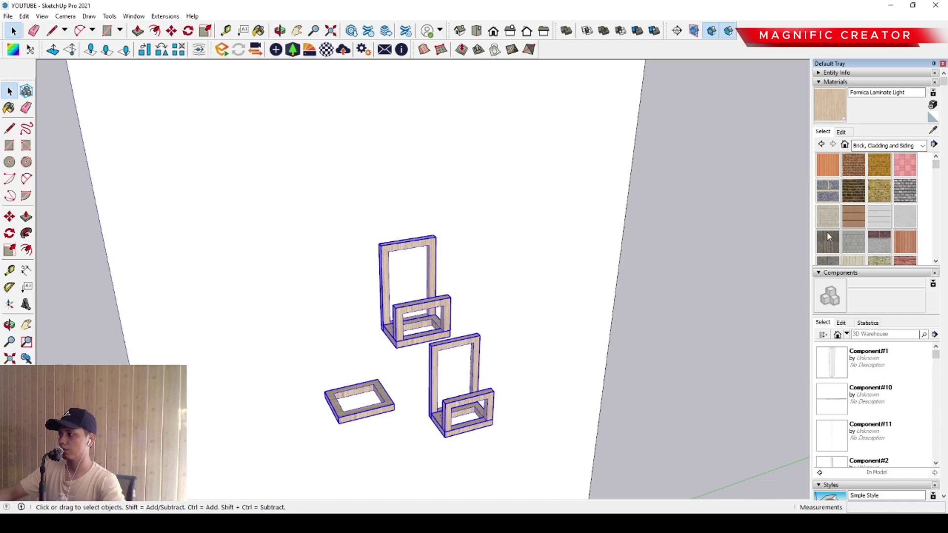
left_click(829, 237)
left_click(515, 169)
mouse_move(515, 169)
middle_mouse_down()
mouse_move(529, 275)
mouse_move(525, 327)
middle_mouse_up()
key("space")
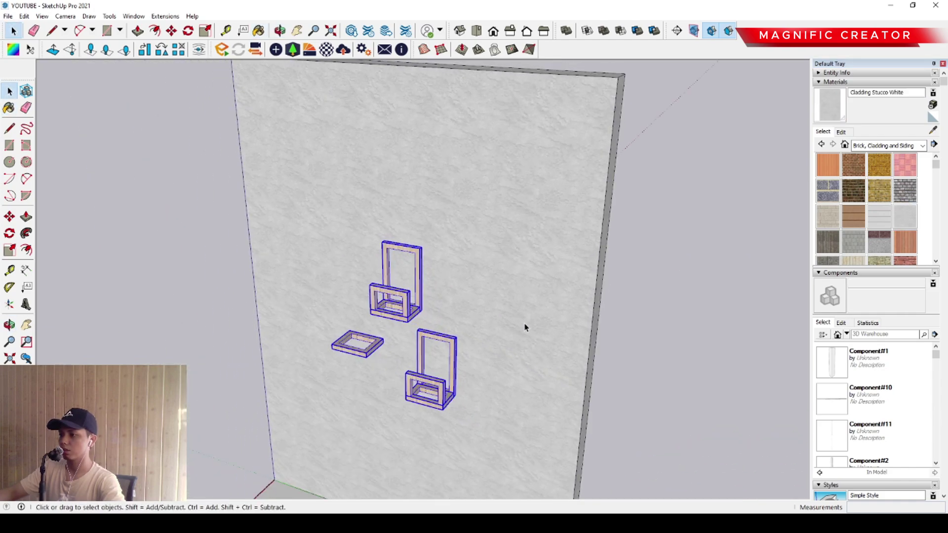
Draw a vertical rectangle in front of the upper shelf's back frame, standing on the base and extending past one side
scroll(444, 346, "up", 6)
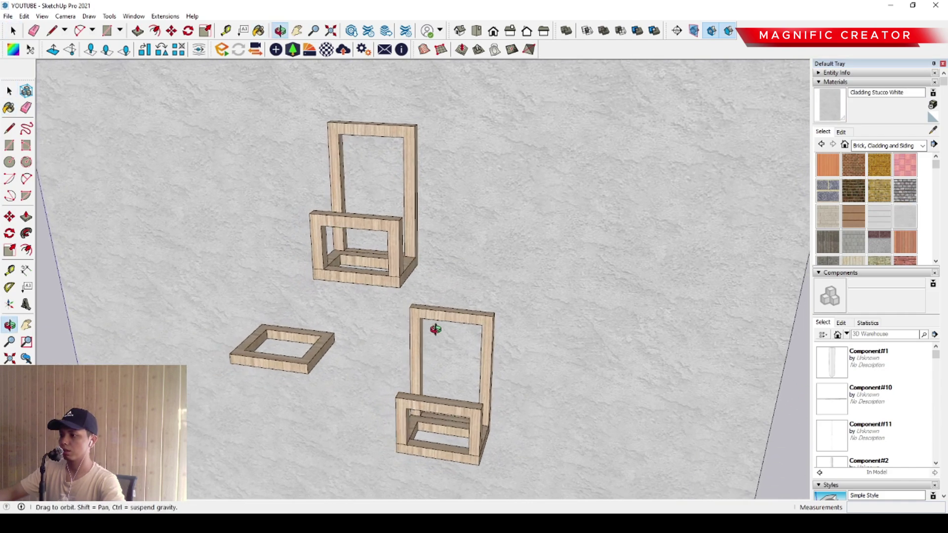
middle_click_drag(436, 330, 578, 337)
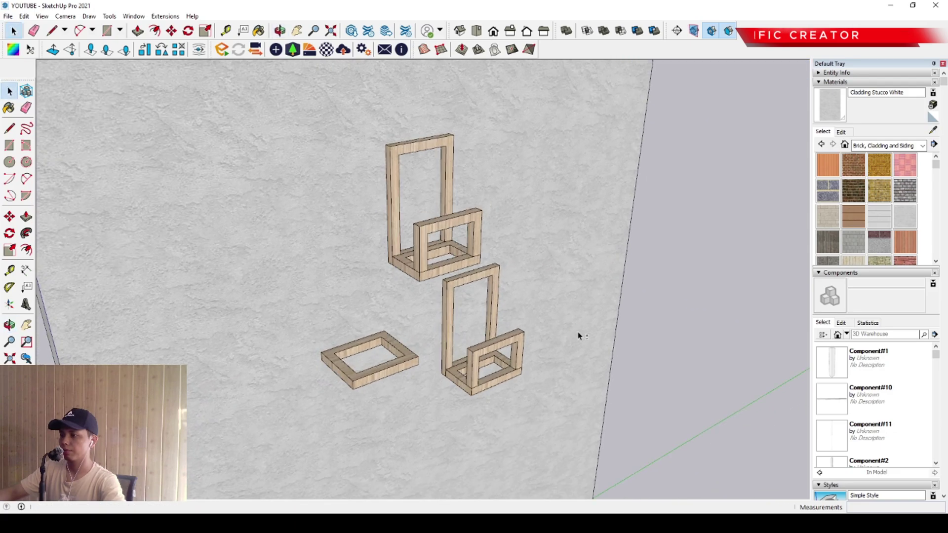
scroll(470, 324, "up", 4)
scroll(470, 324, "down", 2)
middle_click_drag(469, 324, 407, 269, "shift")
scroll(455, 295, "up", 2)
scroll(406, 267, "up", 3)
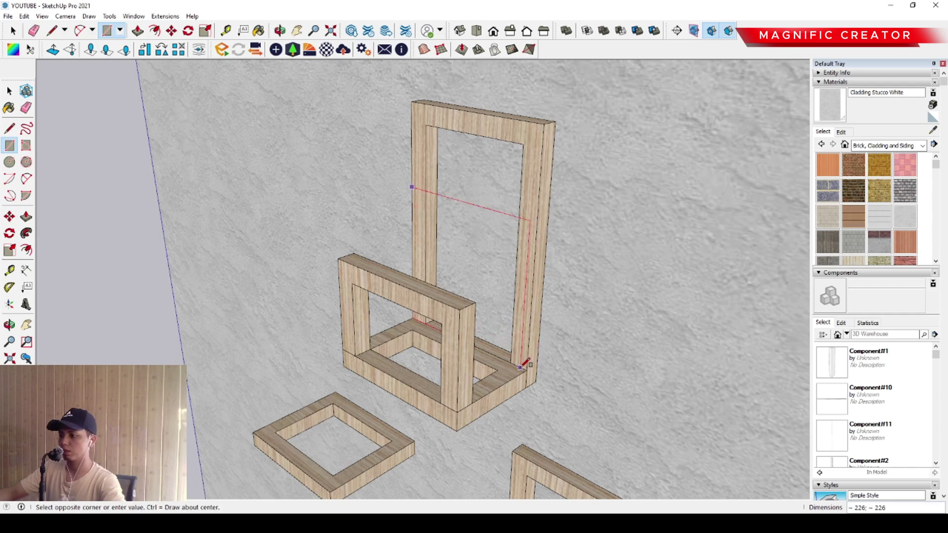
scroll(525, 364, "down", 2)
left_click(581, 396)
key("space")
scroll(489, 268, "up", 2)
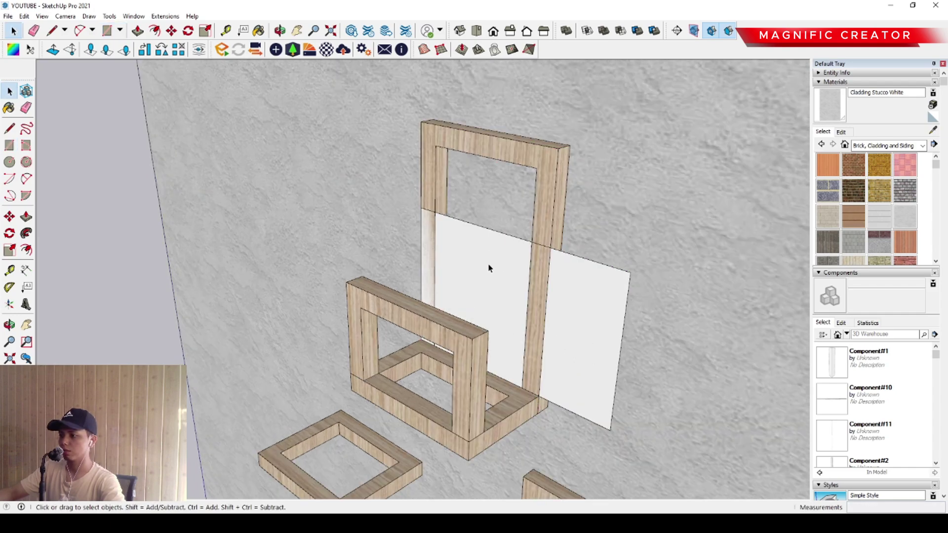
Extrude the rectangle about 22 toward the front frame and group the resulting panel
double_click(504, 277)
middle_click_drag(489, 268, 460, 317)
scroll(460, 316, "up", 2)
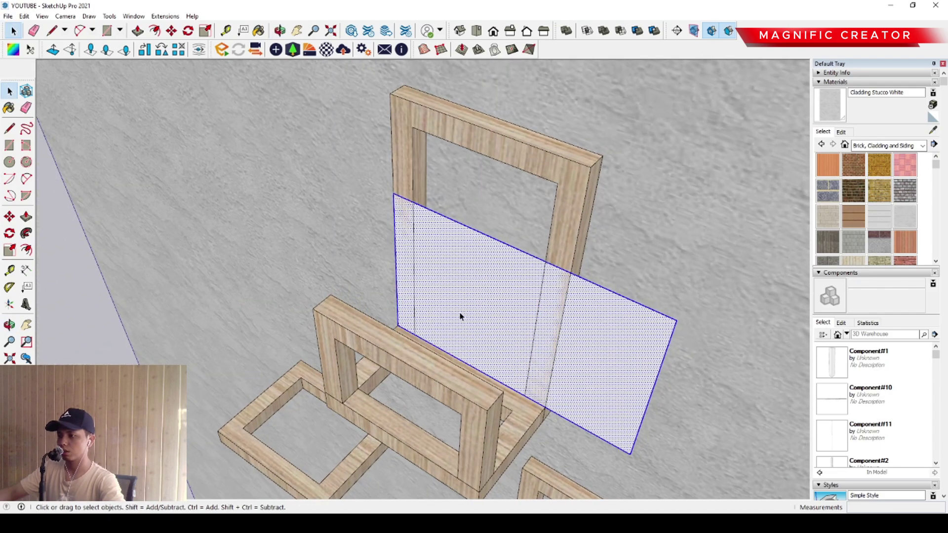
left_click_drag(486, 277, 482, 272)
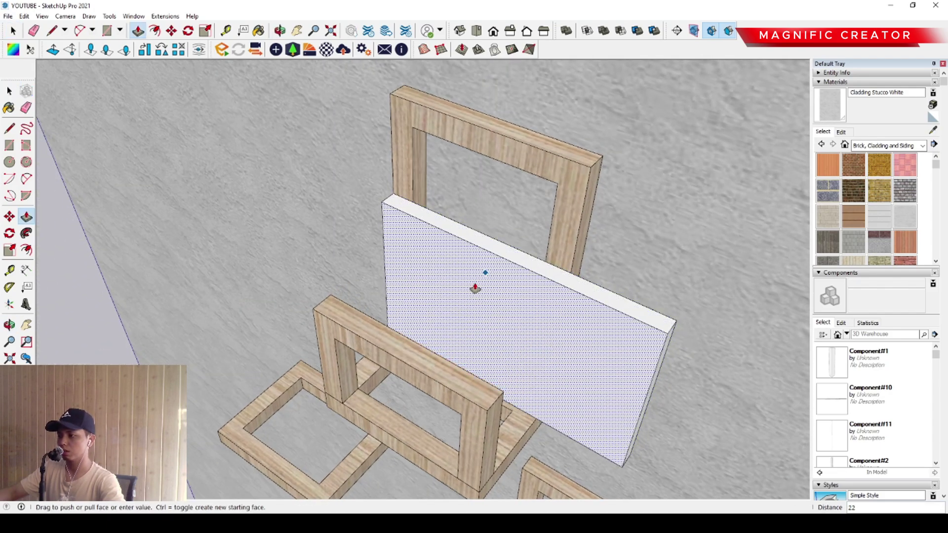
key("space")
triple_click(488, 262)
key("ctrl+g")
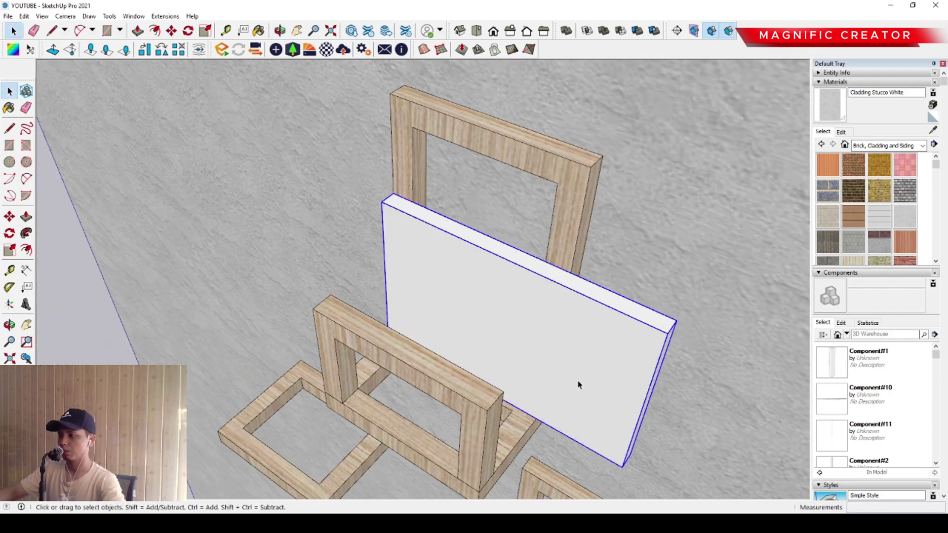
Copy the panel 22 forward so the copy sits directly against its front face
middle_click_drag(577, 323, 499, 307)
key("m")
left_click(500, 307)
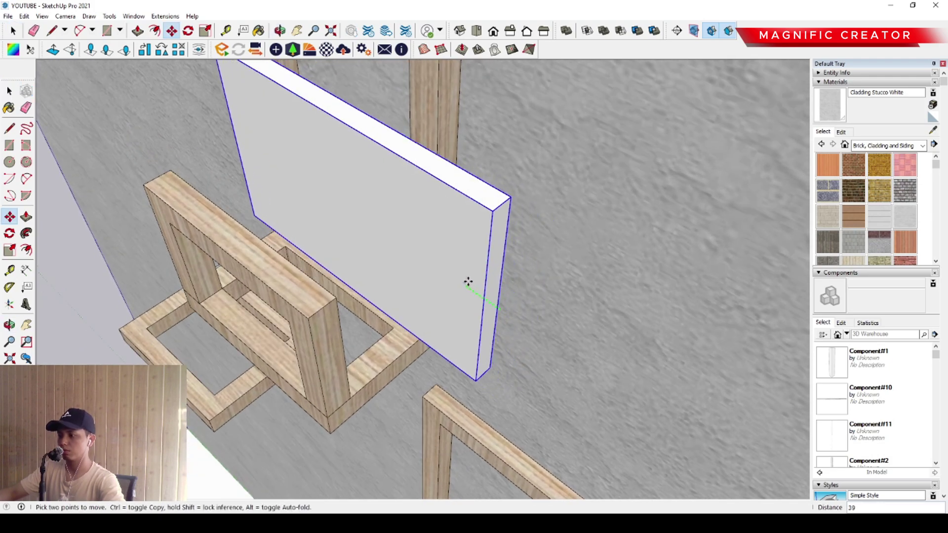
left_click(490, 367)
key("ctrl")
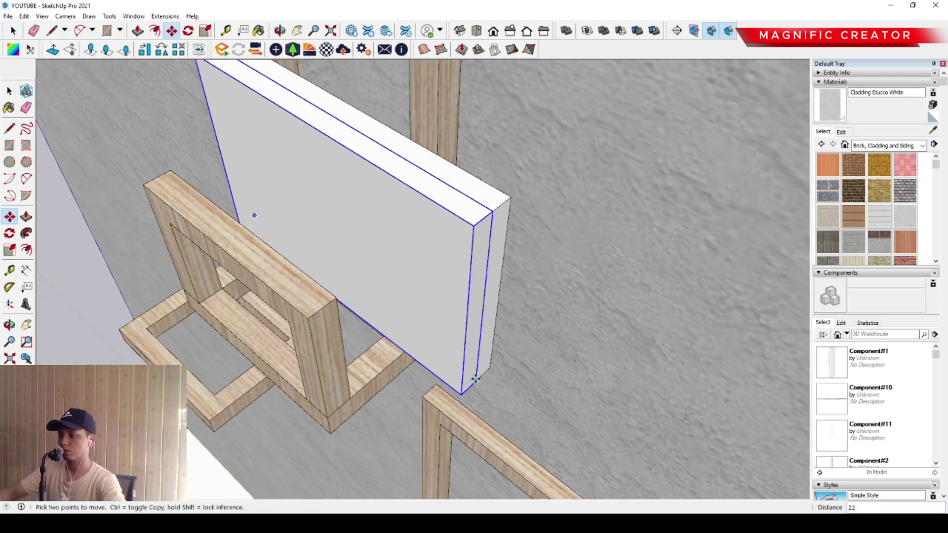
key("space")
Scale the front panel copy so it is narrower and shorter than the panel behind it
key("s")
left_click(475, 315)
left_click(452, 297)
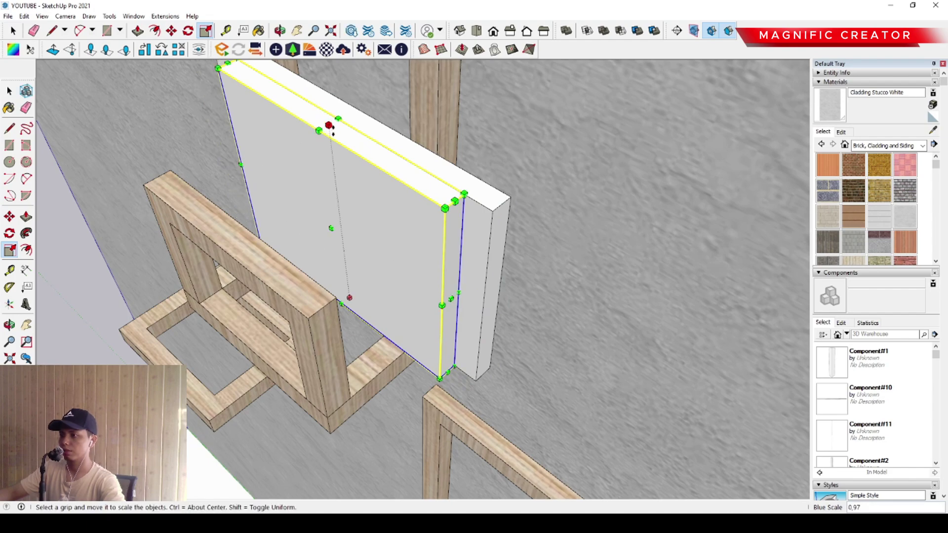
left_click(333, 157)
key("space")
Copy the smaller panel forward repeatedly at 22 spacing to build a side-by-side stack behind the front frame
middle_click_drag(449, 300, 451, 314)
key("m")
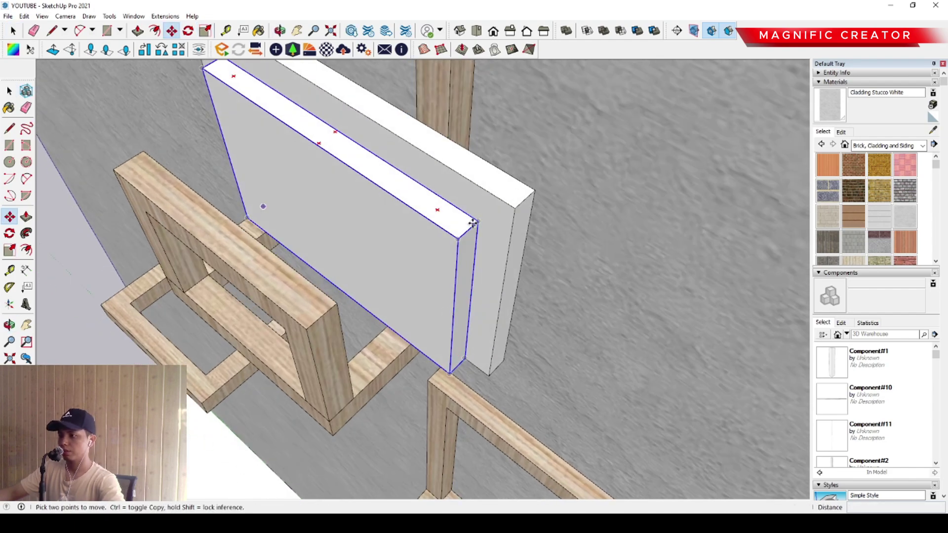
left_click(456, 239)
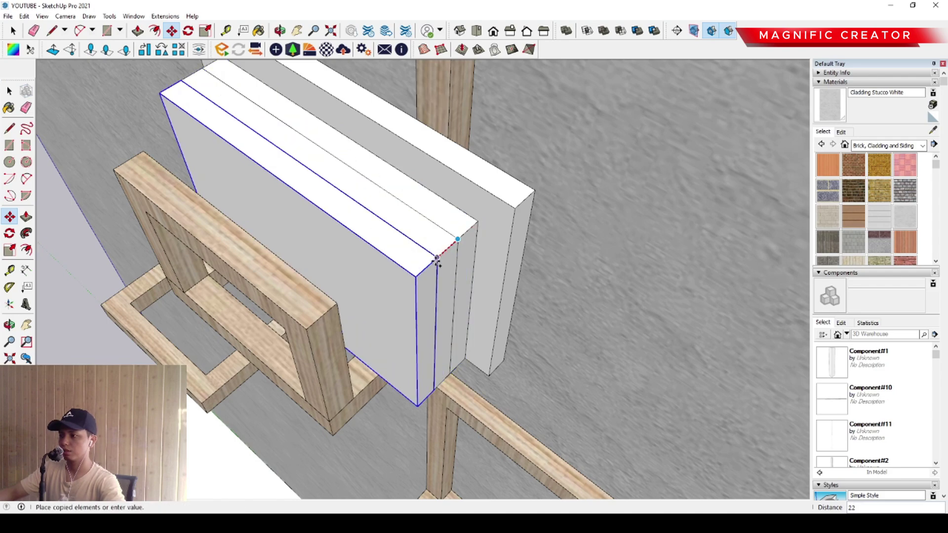
key("space")
middle_click_drag(456, 239, 279, 176)
key("m")
left_click(420, 241)
key("ctrl")
Scale the frontmost panel to about 1.15 in height and widen it at both ends, about 1.07 on the first
key("space")
key("s")
left_click_drag(268, 174, 264, 144)
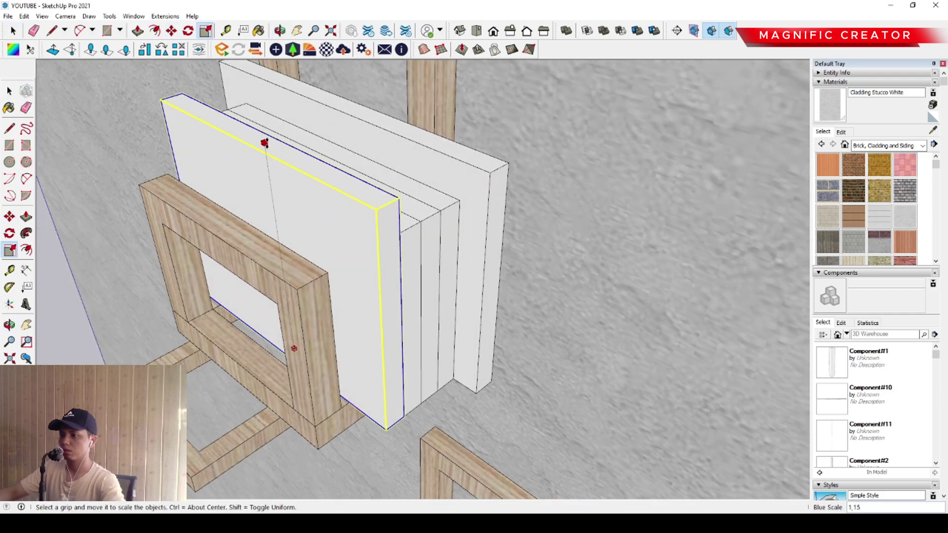
left_click_drag(392, 326, 408, 336)
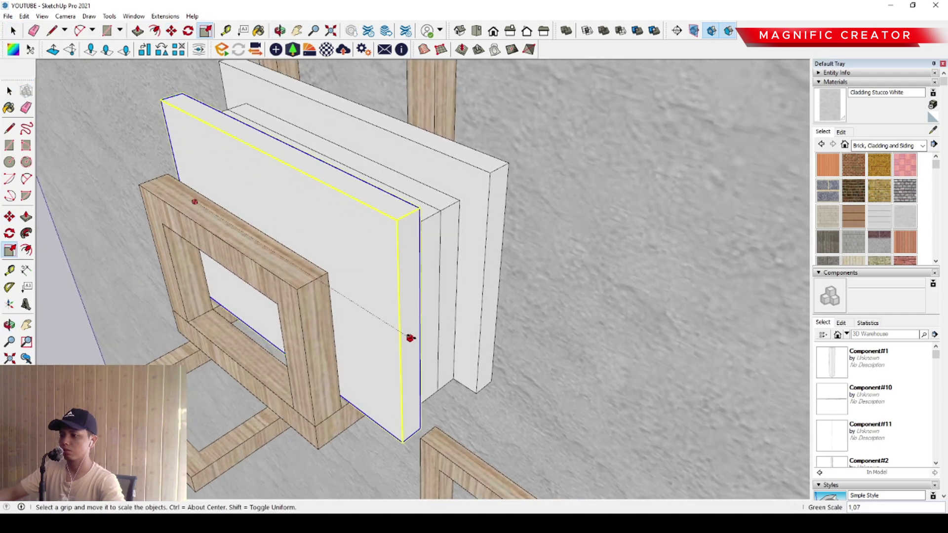
key("space")
middle_click_drag(271, 222, 430, 339)
scroll(430, 339, "up", 2)
key("s")
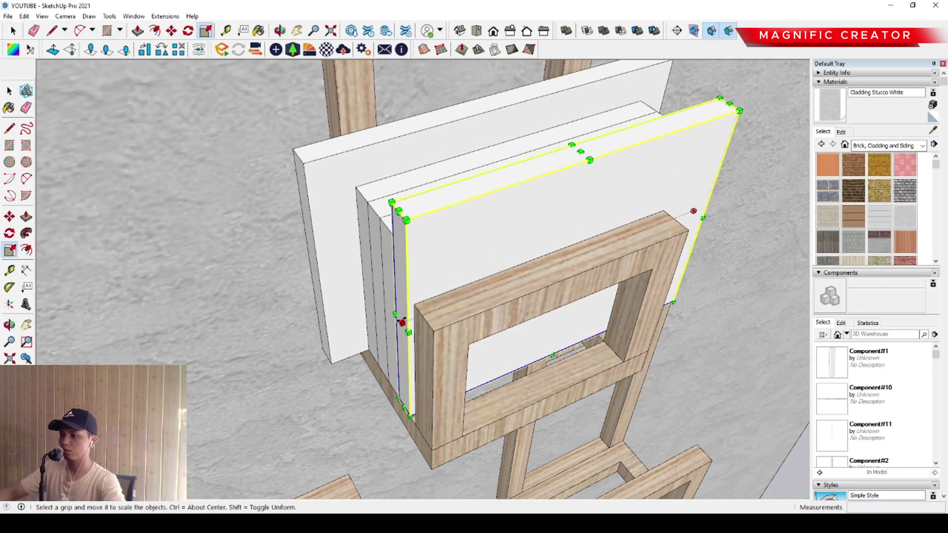
left_click_drag(402, 323, 377, 332)
key("space")
Scale the middle panel of the stack wider at both ends and slightly taller
middle_click_drag(356, 287, 556, 275)
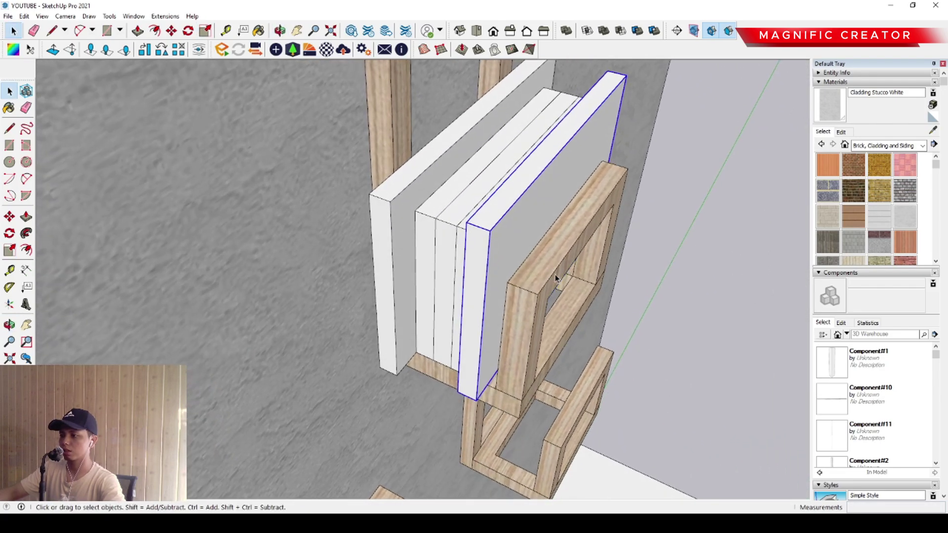
scroll(441, 250, "up", 2)
left_click(441, 253)
middle_click_drag(438, 263, 455, 354)
key("s")
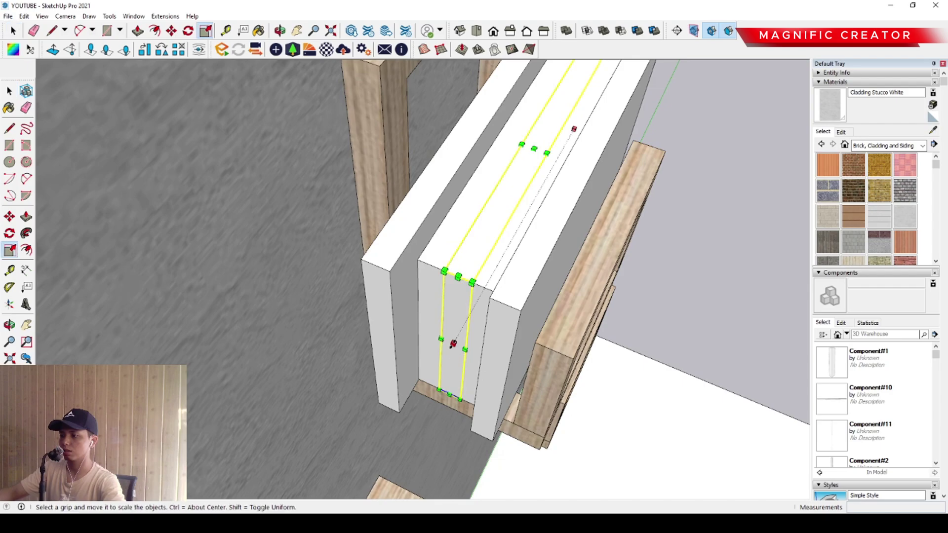
left_click_drag(447, 345, 440, 366)
middle_click_drag(440, 366, 404, 304)
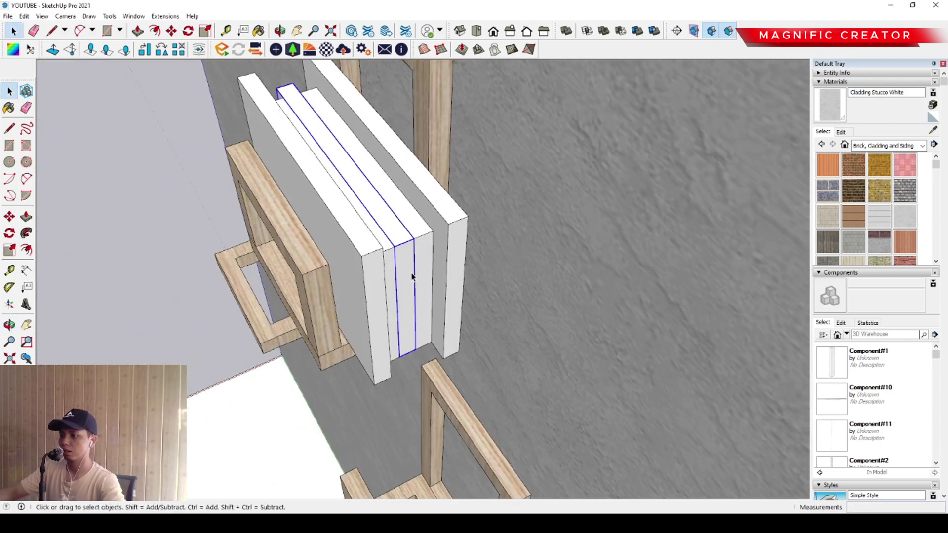
left_click_drag(405, 304, 416, 317)
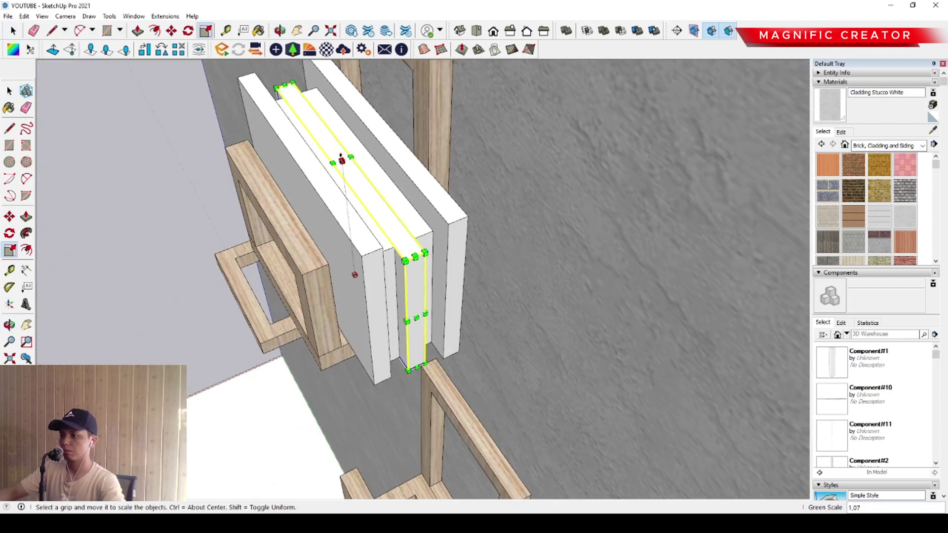
left_click_drag(341, 160, 342, 150)
key("space")
Select the five stacked panels and combine them into one group
scroll(401, 233, "down", 2)
middle_click_drag(401, 233, 511, 187)
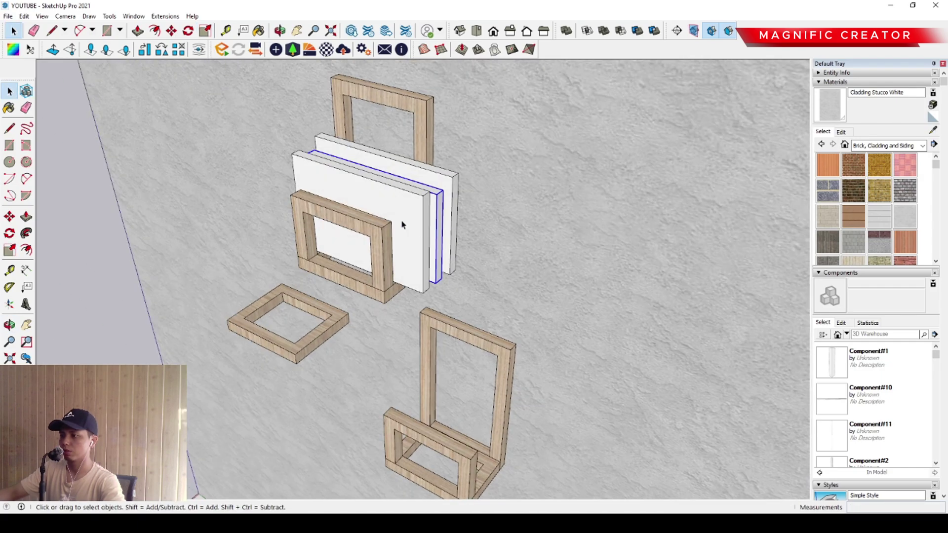
scroll(402, 225, "up", 1)
middle_click_drag(443, 196, 376, 235)
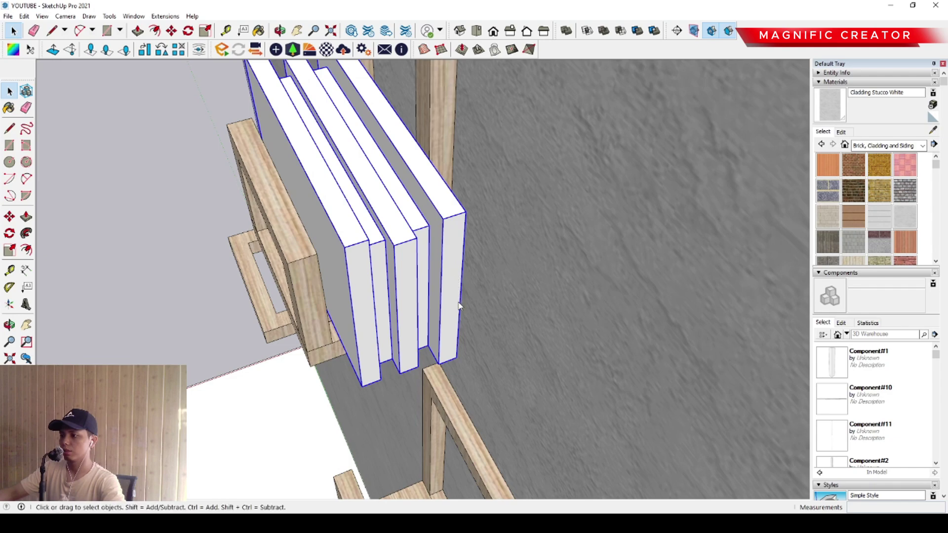
key("ctrl+g")
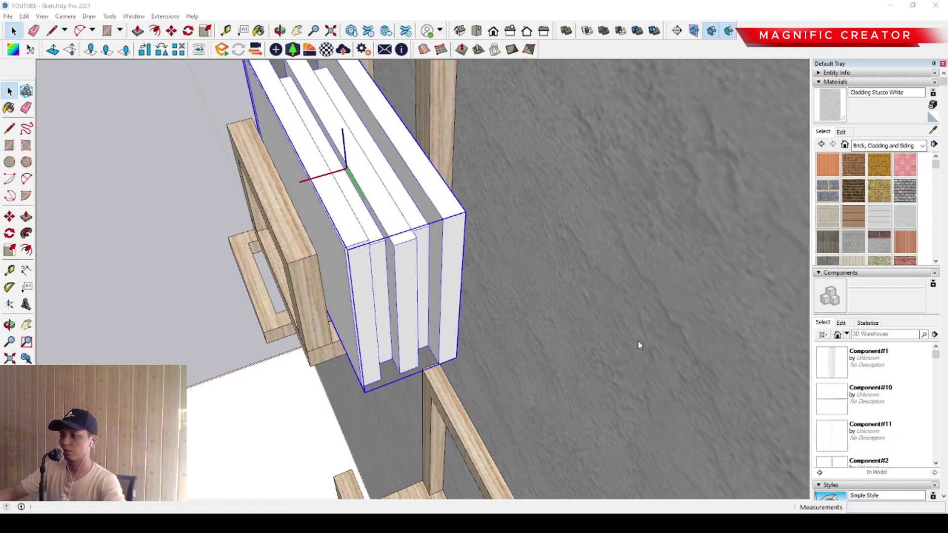
Copy the panel group about 464 away onto the separate open base
middle_click_drag(654, 337, 42, 255)
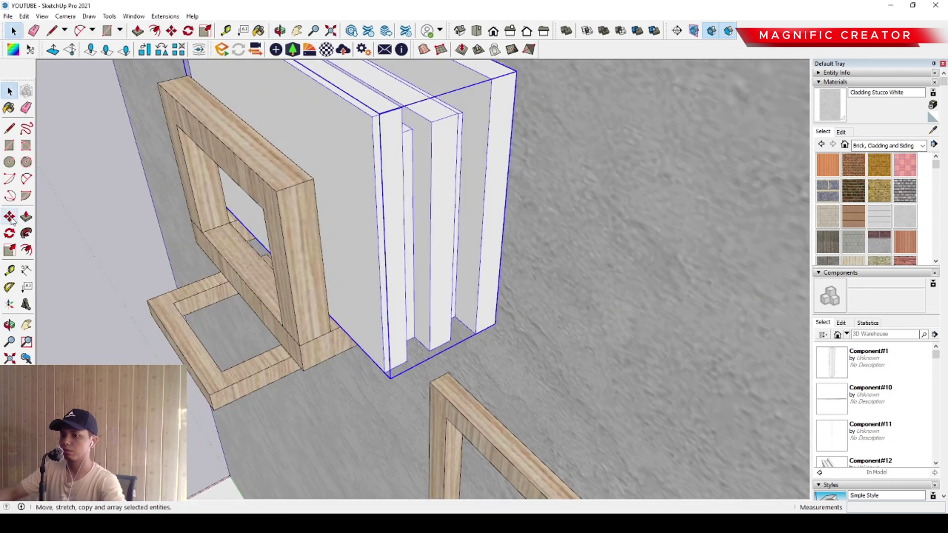
left_click(497, 325)
key("ctrl")
middle_click_drag(497, 325, 131, 201)
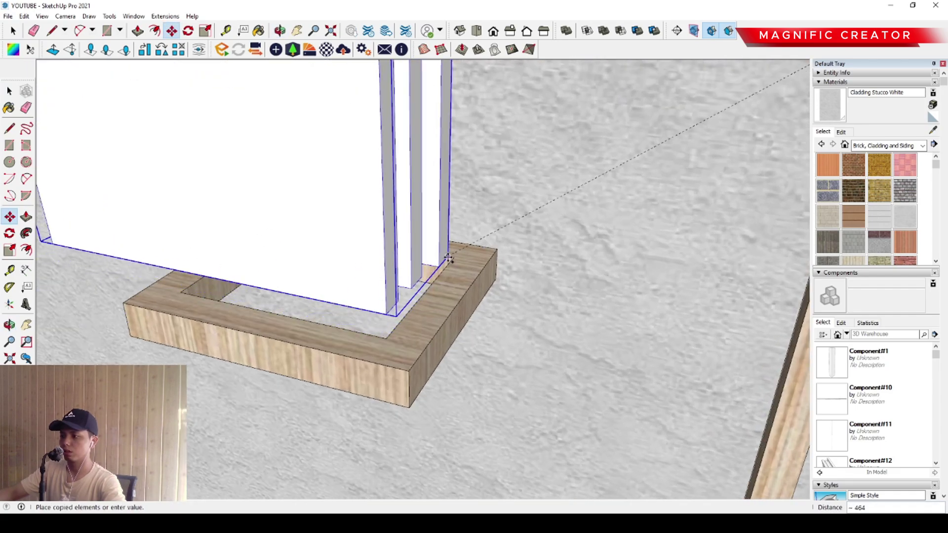
key("Escape")
key("space")
Rotate the copied panel group about 26° parallel to the wall so it leans over the separate base
middle_click_drag(391, 245, 428, 258)
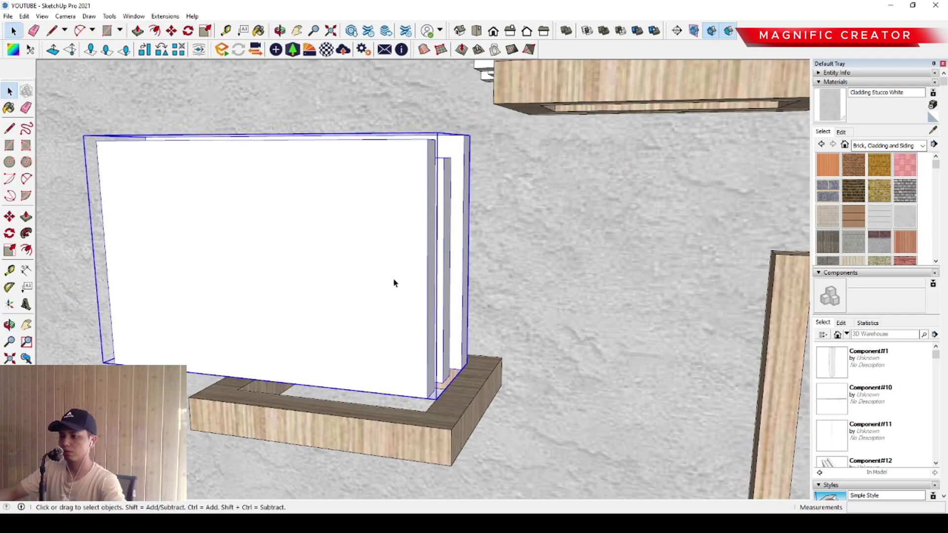
key("q")
left_click(409, 291)
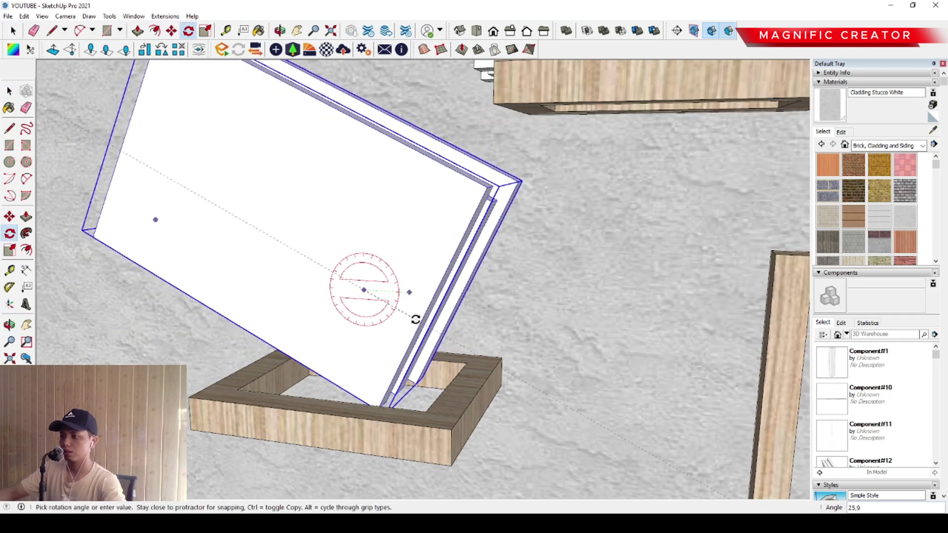
left_click(415, 317)
key("space")
Lower the tilted panel group vertically so its lower corner sinks into the opening of the separate base
middle_click_drag(396, 339, 442, 257)
key("m")
left_click(436, 180)
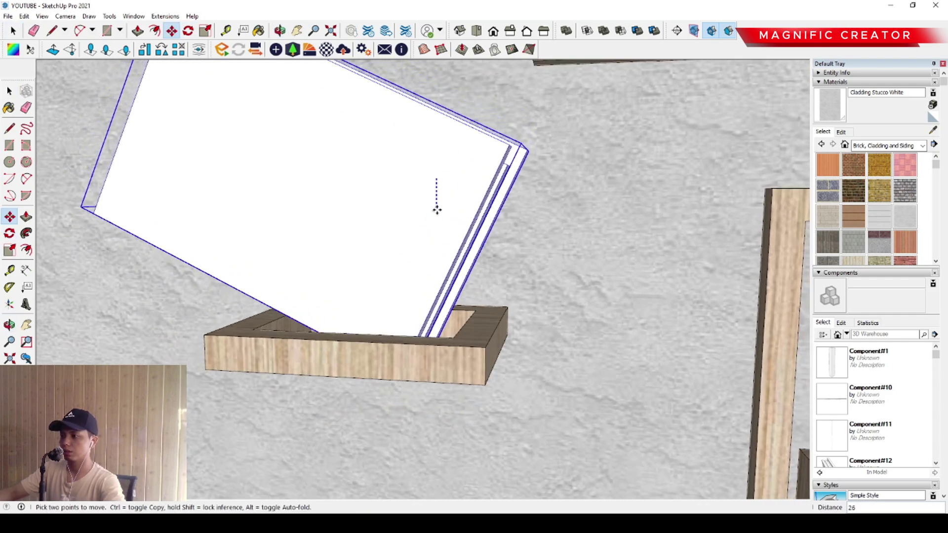
left_click(452, 231)
key("space")
middle_click_drag(370, 288, 452, 262)
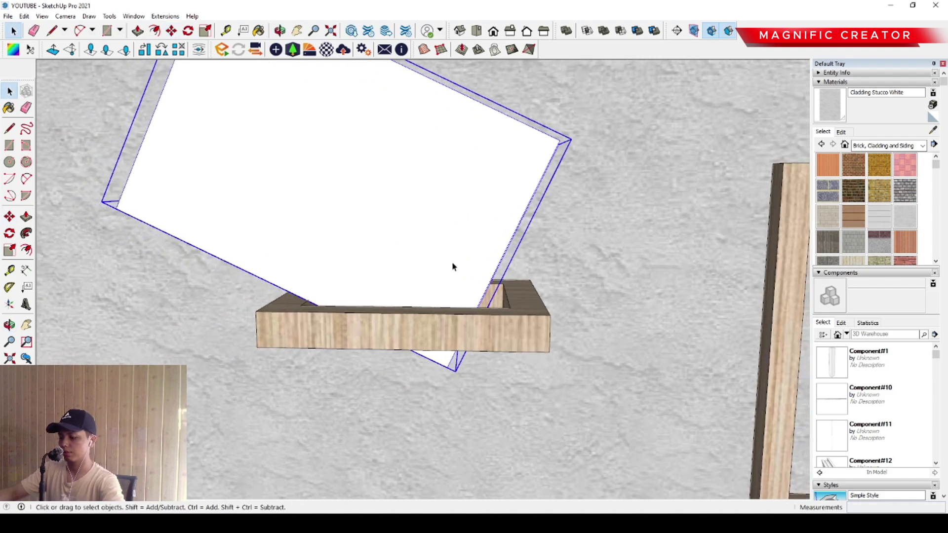
Shift the tilted panel group slightly along the wall to seat it within the separate base
key("m")
left_click(424, 220)
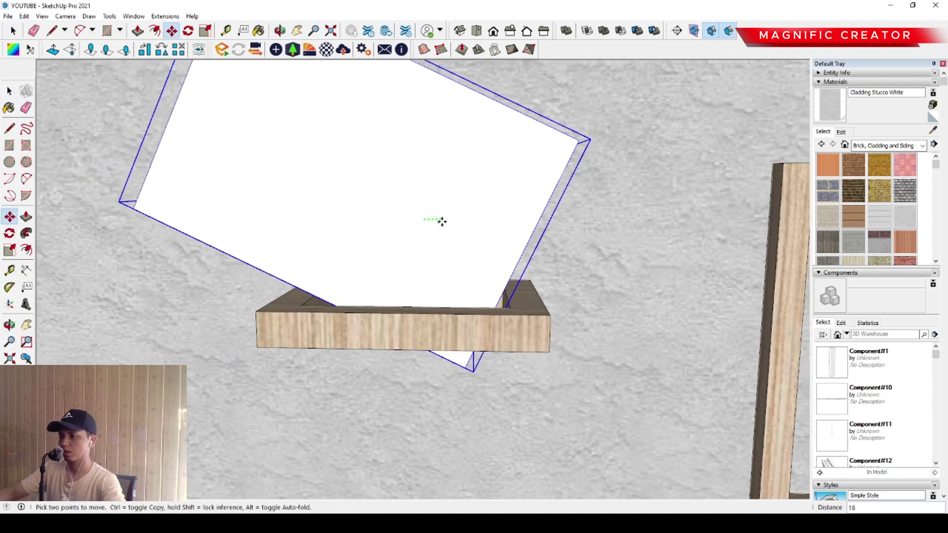
left_click(447, 222)
middle_click_drag(447, 221, 482, 187)
left_click(481, 187)
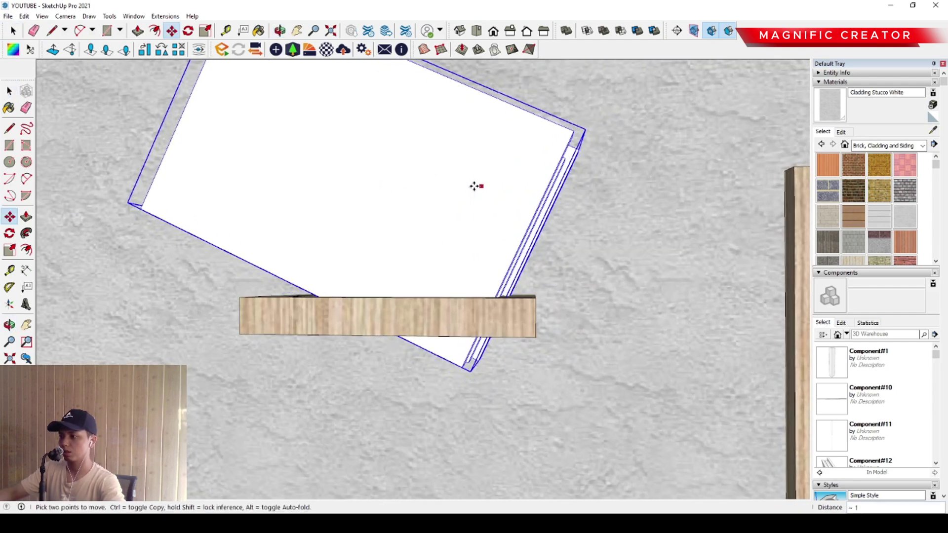
key("space")
scroll(472, 182, "down", 2)
middle_click_drag(472, 183, 389, 237)
scroll(387, 271, "up", 2)
scroll(488, 252, "up", 2)
middle_click_drag(488, 252, 464, 252)
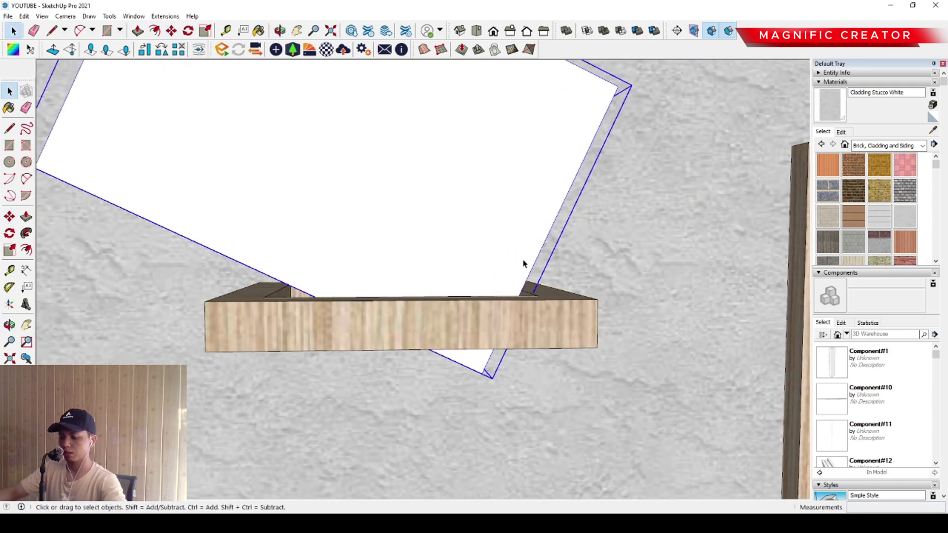
Rotate the leaning panel group about 4° parallel to the wall, pivoting at the base's inner edge, to reduce its tilt
key("q")
middle_click_drag(522, 287, 381, 339)
scroll(468, 327, "up", 3)
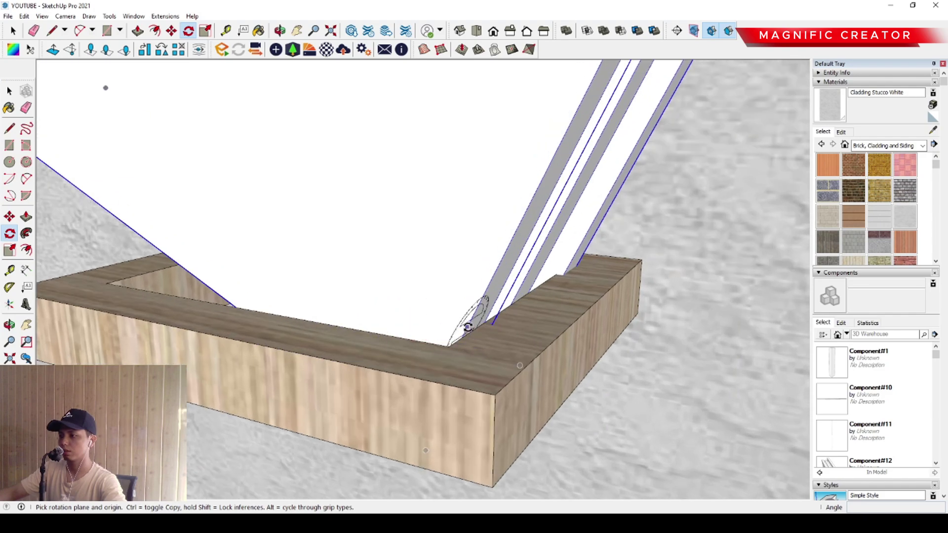
left_click(468, 324)
scroll(468, 323, "down", 2)
middle_click_drag(326, 247, 304, 206)
scroll(339, 252, "up", 2)
scroll(364, 222, "up", 2)
left_click(299, 208)
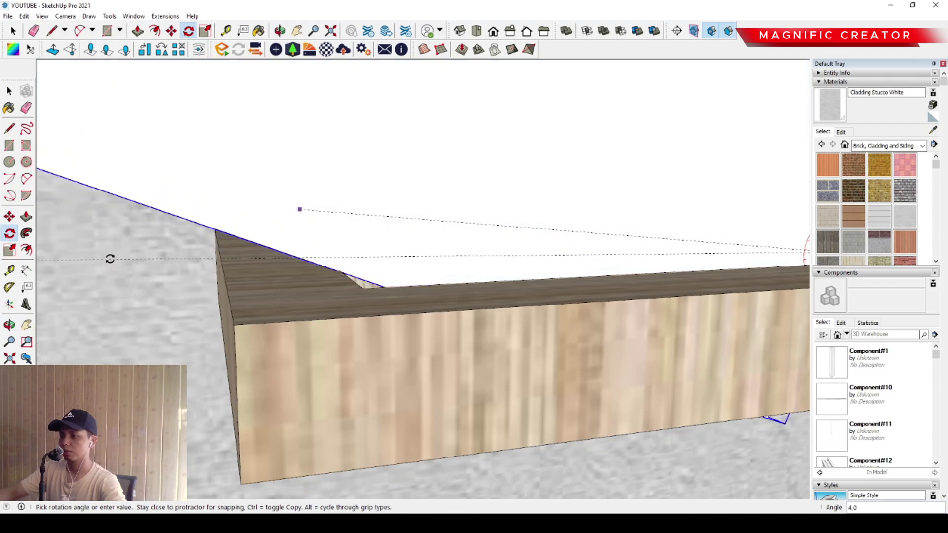
left_click(111, 256)
key("space")
scroll(271, 272, "down", 8)
middle_click_drag(398, 266, 366, 288)
middle_click_drag(366, 288, 275, 288)
middle_click_drag(368, 267, 261, 294)
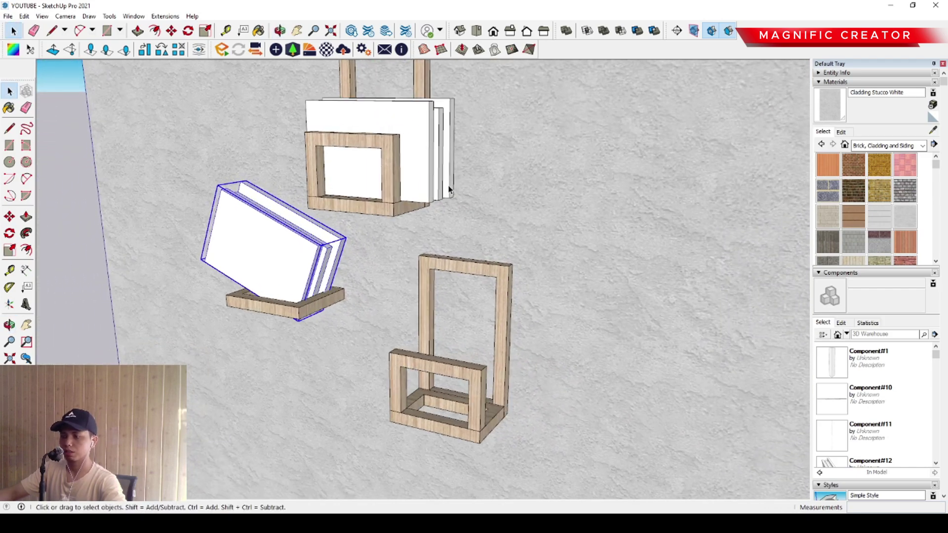
Copy the panel group from the upper framed shelf about 529 away onto the lower framed shelf
left_click(431, 177)
middle_click_drag(431, 180, 372, 210)
scroll(435, 212, "up", 2)
key("m")
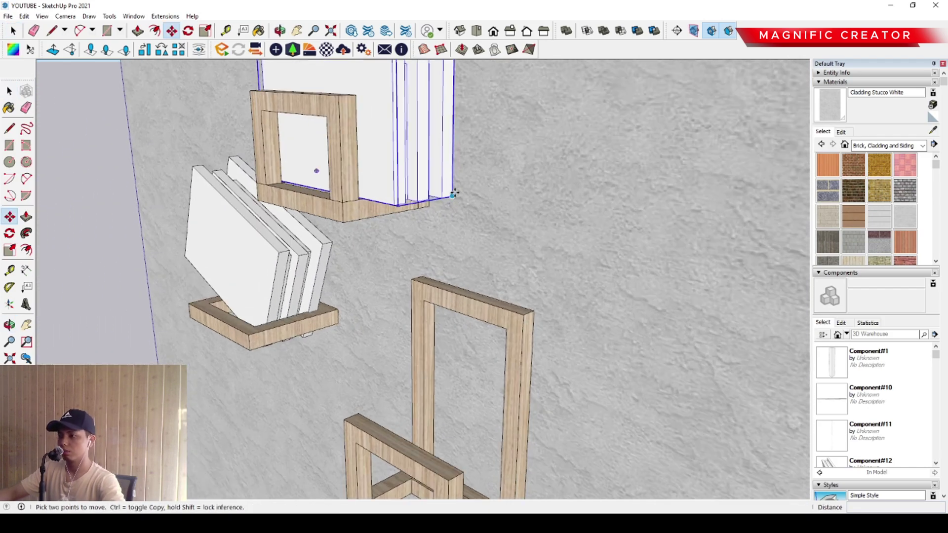
left_click(452, 196)
key("ctrl")
scroll(452, 312, "down", 2)
middle_click_drag(451, 310, 343, 146, "shift")
scroll(395, 301, "up", 2)
left_click(392, 335)
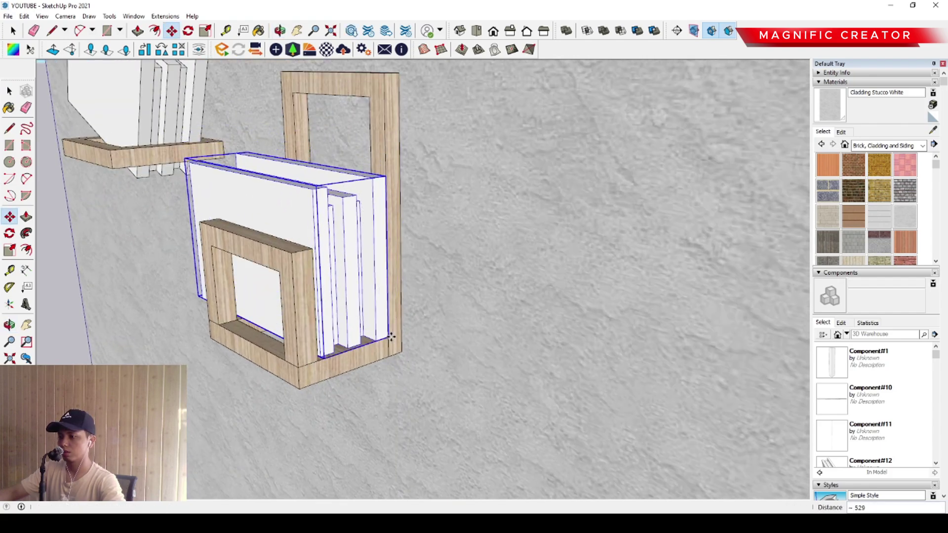
Move the copied panel group about 68 along the wall to reposition it in the lower framed shelf
middle_click_drag(393, 334, 416, 263)
key("m")
left_click(376, 252)
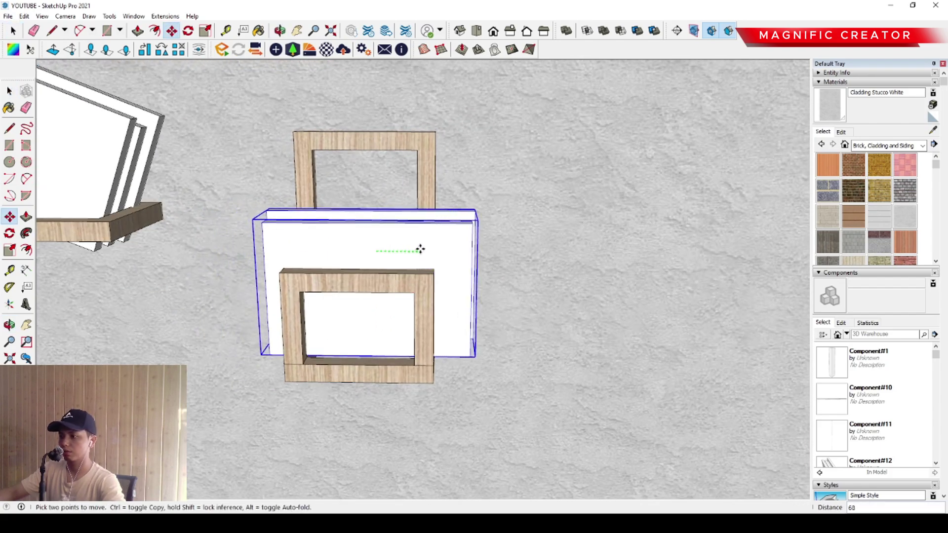
left_click(421, 250)
key("space")
scroll(412, 258, "down", 4)
scroll(412, 260, "down", 3)
scroll(459, 239, "up", 4)
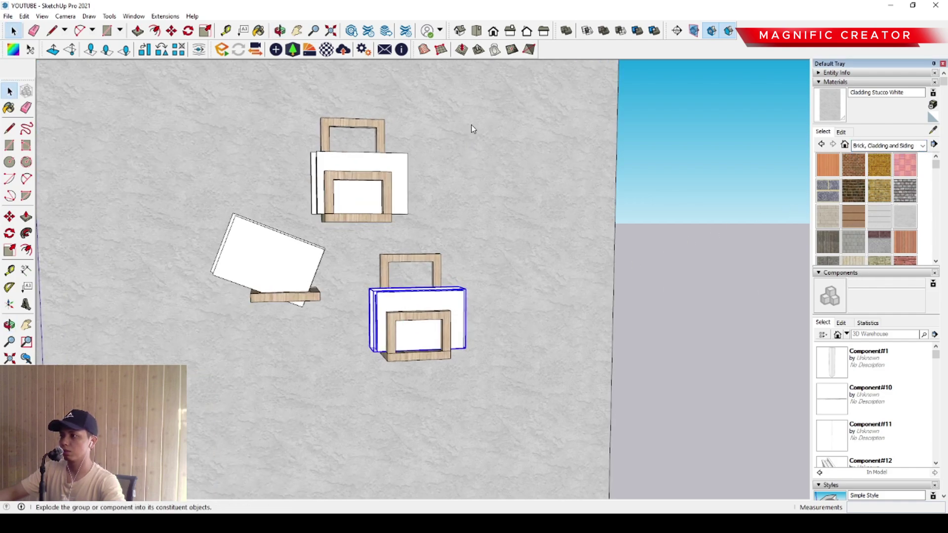
Paint the front panel in the lower framed shelf with the dark purple Color K08 from the Colors collection
left_click(882, 183)
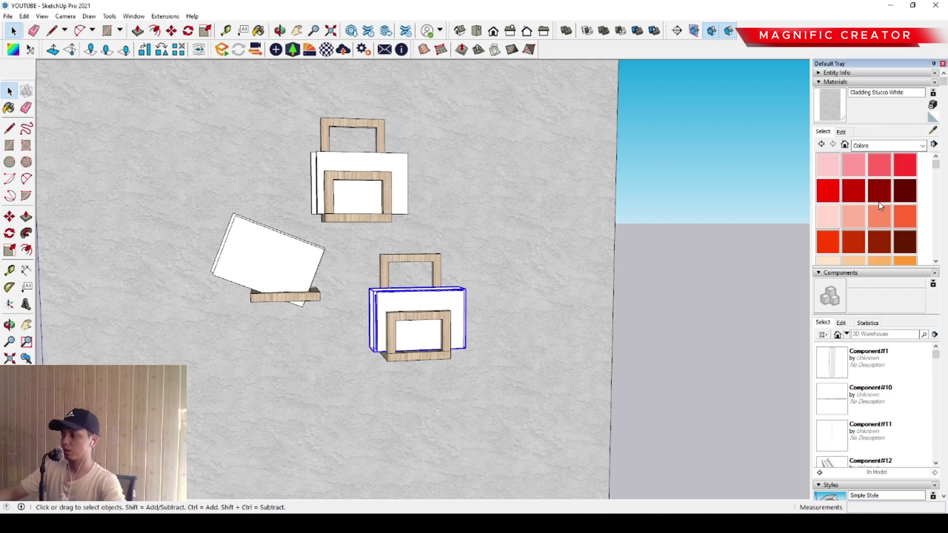
scroll(873, 198, "down", 10)
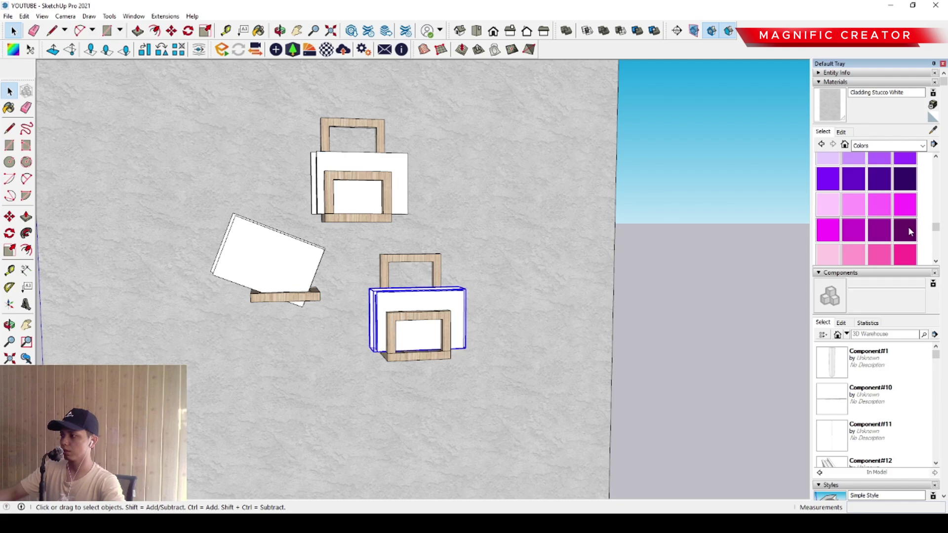
left_click(909, 228)
scroll(420, 320, "up", 1)
middle_click_drag(419, 321, 427, 340)
key("space")
double_click(398, 291)
left_click(398, 291)
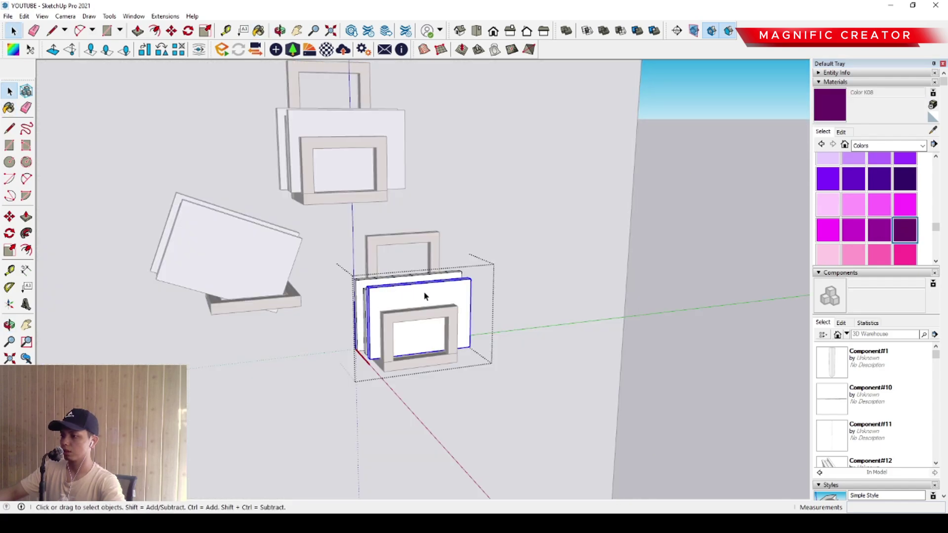
key("b")
left_click(439, 284)
scroll(400, 274, "up", 1)
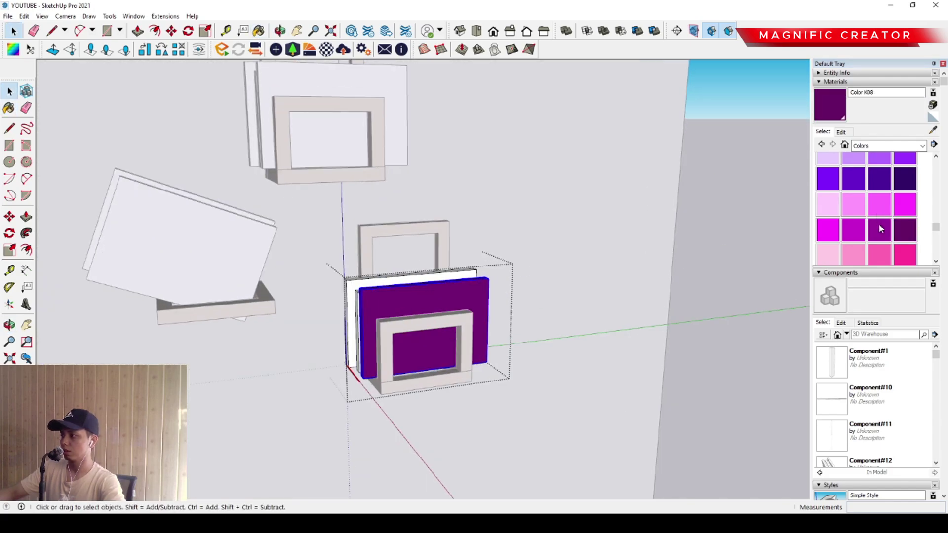
Paint the front panel in the upper framed shelf with the orange Color B04
scroll(879, 228, "up", 9)
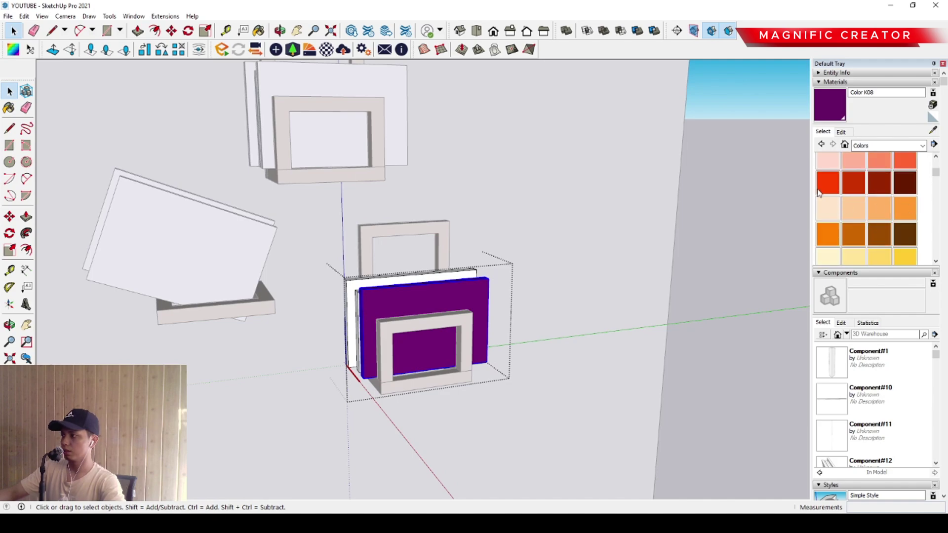
left_click(906, 166)
middle_click_drag(364, 159, 391, 254)
double_click(364, 213)
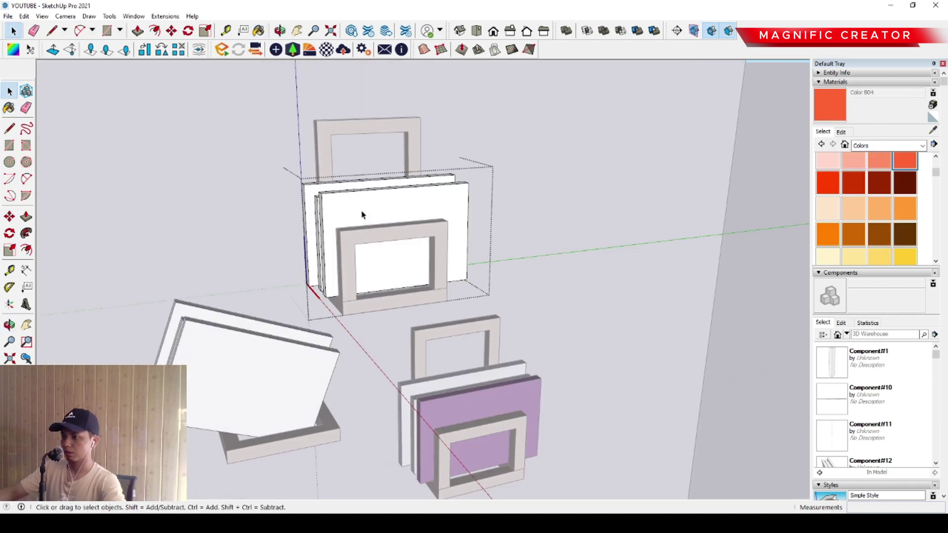
left_click(363, 212)
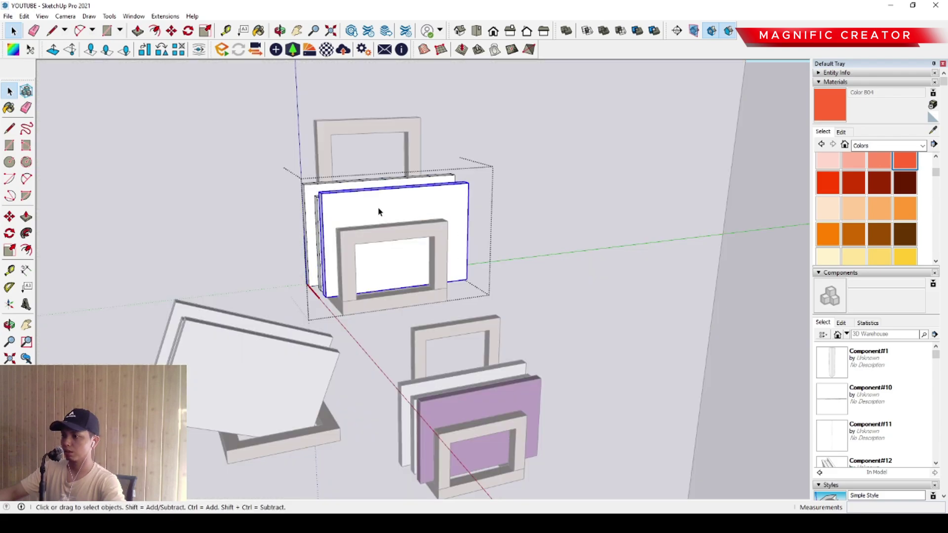
key("b")
left_click(397, 208)
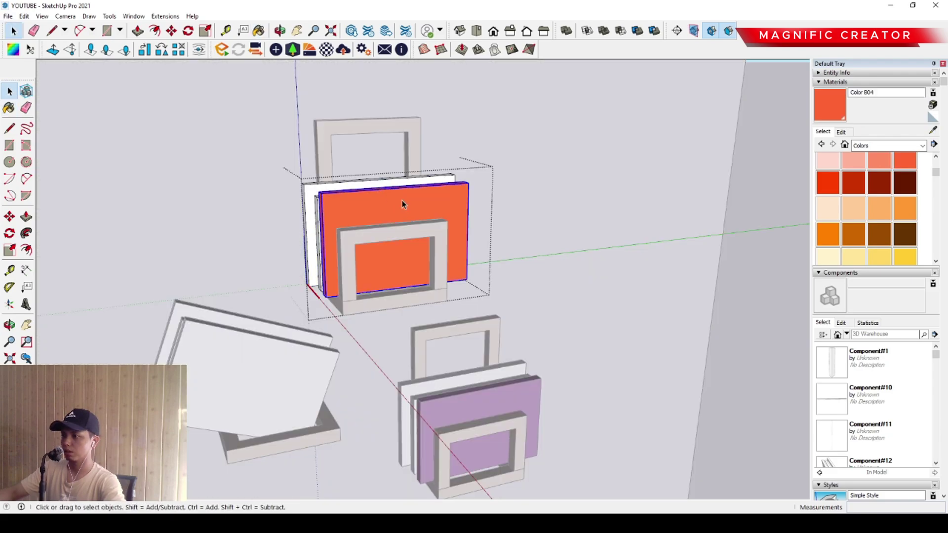
Paint the front panel of the leaning group on the separate base with the light grey Color M02
scroll(735, 250, "down", 3)
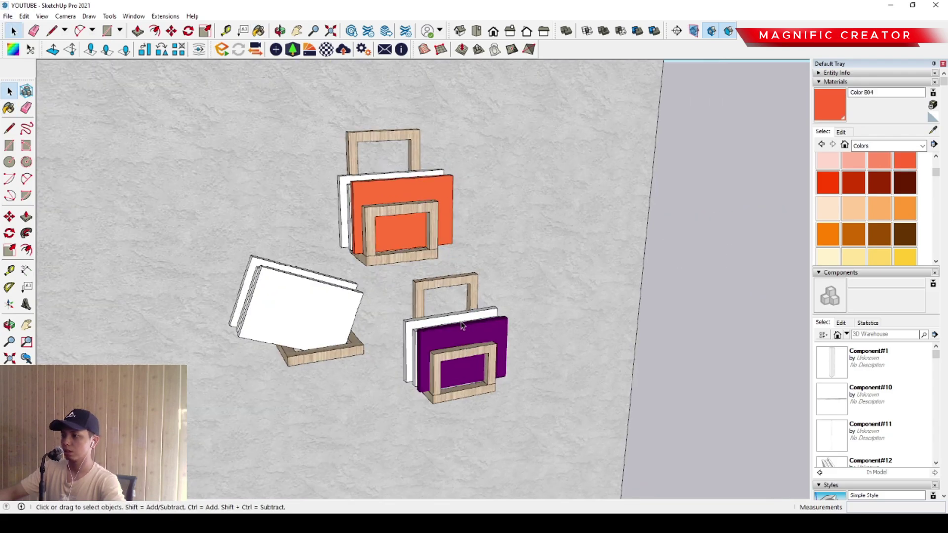
middle_click_drag(461, 325, 515, 278)
scroll(883, 213, "down", 15)
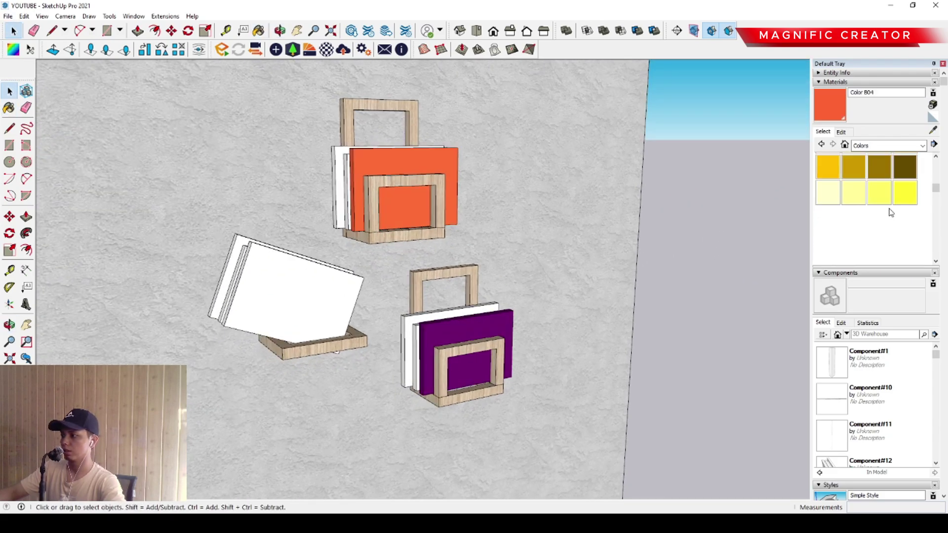
scroll(877, 222, "up", 3)
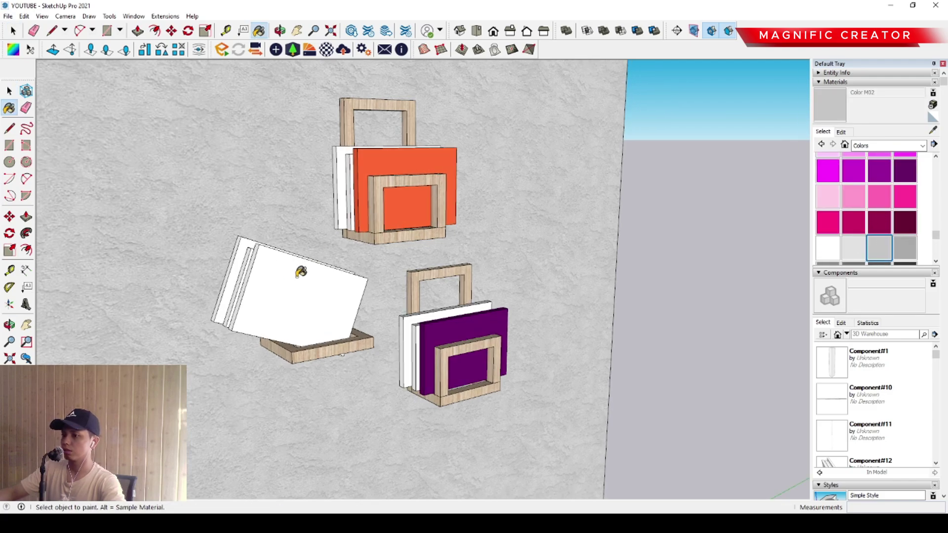
double_click(271, 290)
key("space")
scroll(571, 269, "down", 3)
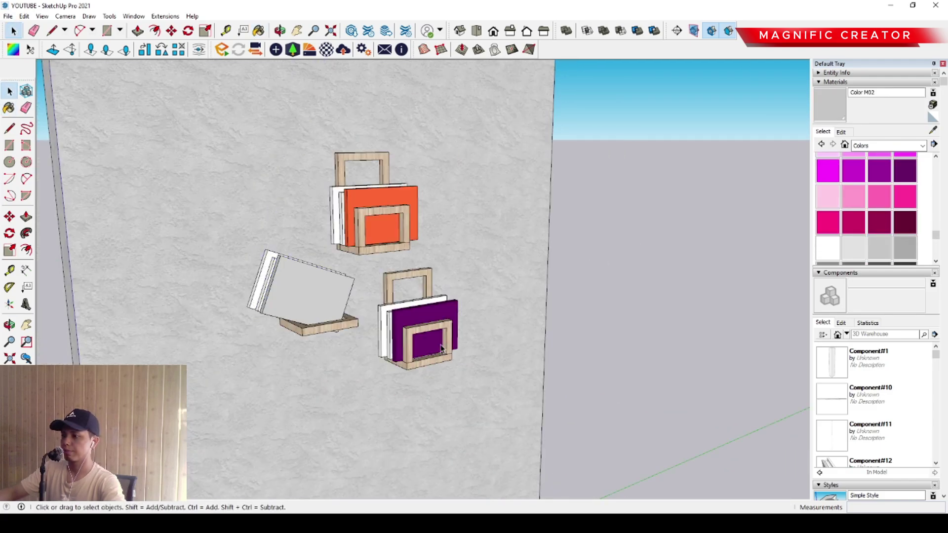
scroll(566, 275, "up", 2)
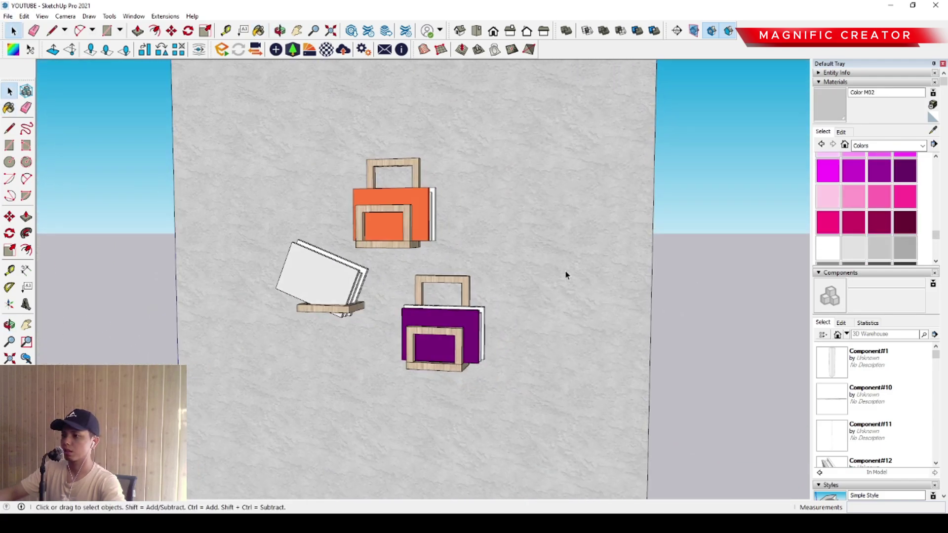
Edit Color M02 to a dark grey by lowering its brightness on the colour wheel picker
left_click(841, 132)
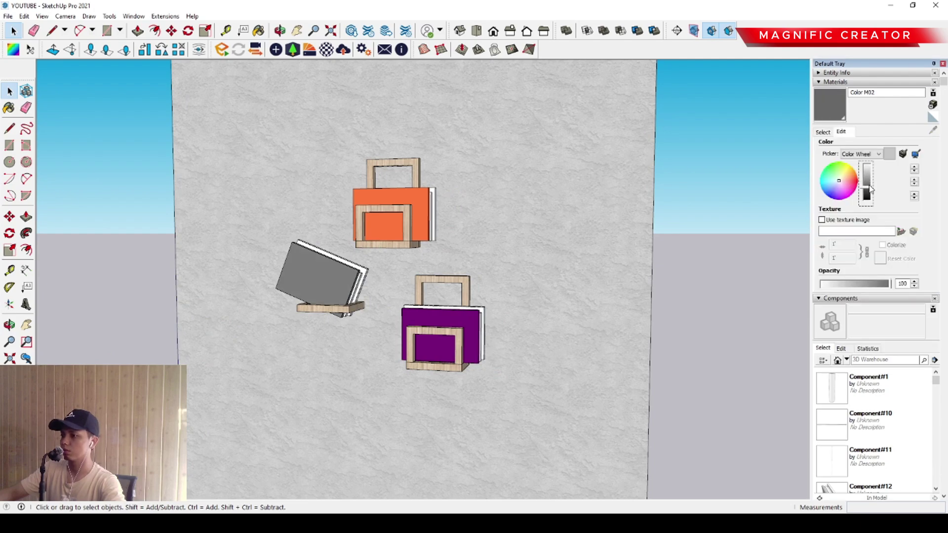
middle_click_drag(442, 328, 604, 339)
scroll(377, 306, "up", 3)
middle_click_drag(321, 267, 425, 301)
scroll(372, 254, "up", 3)
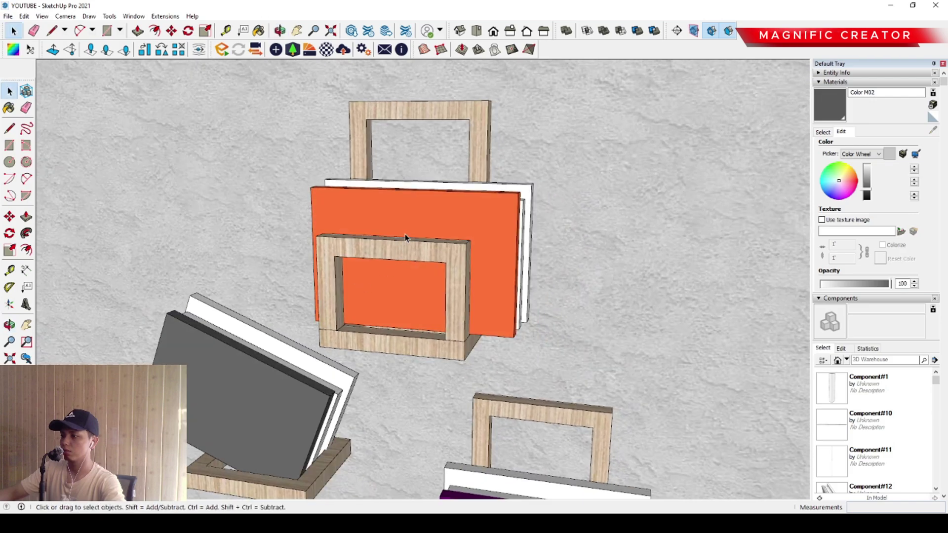
scroll(445, 291, "down", 2)
middle_click_drag(469, 276, 549, 365)
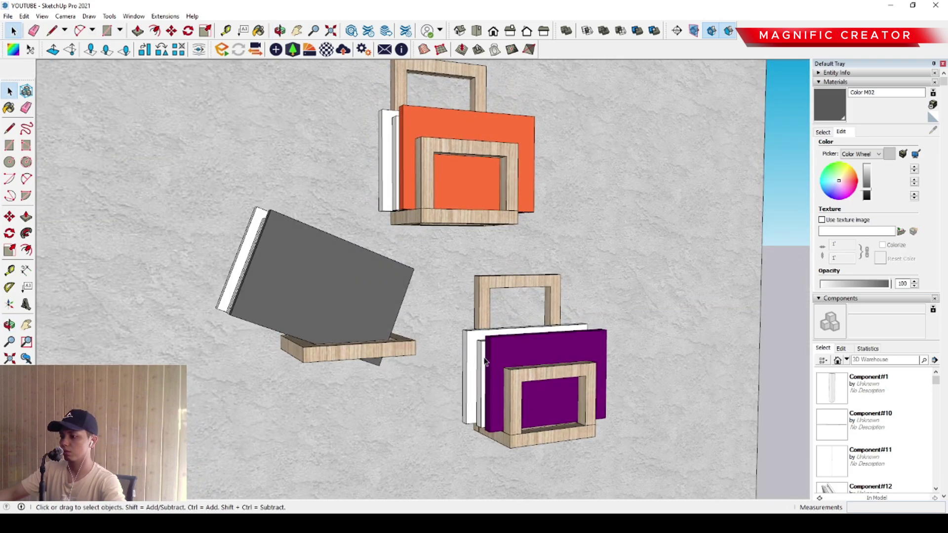